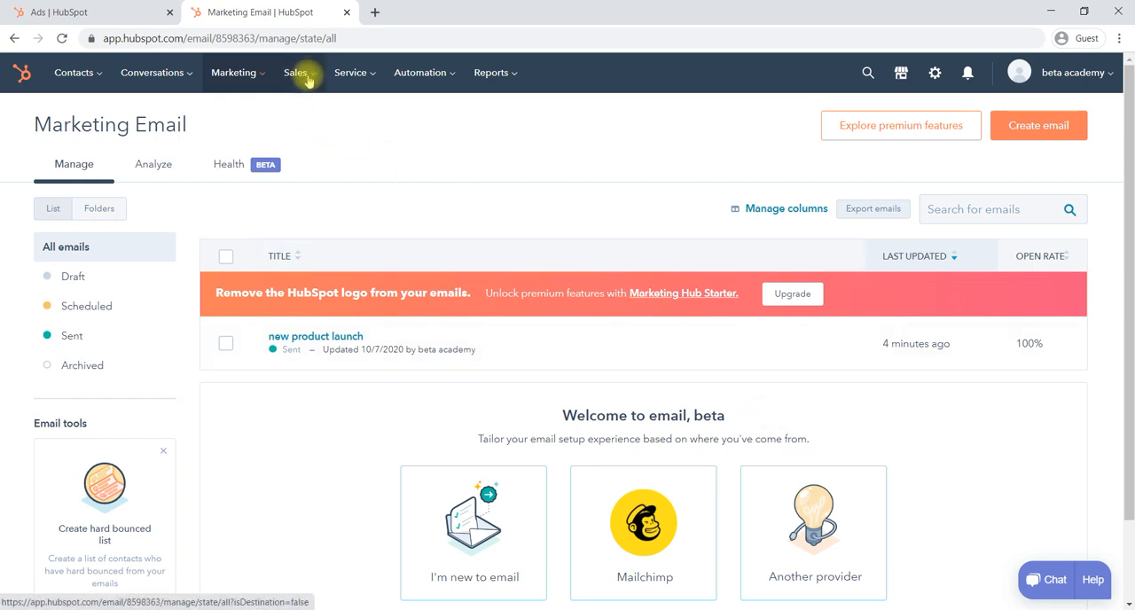
# - Open the sales deals board and dismiss the introductory banner about building a sales process
pyautogui.click(307, 79)
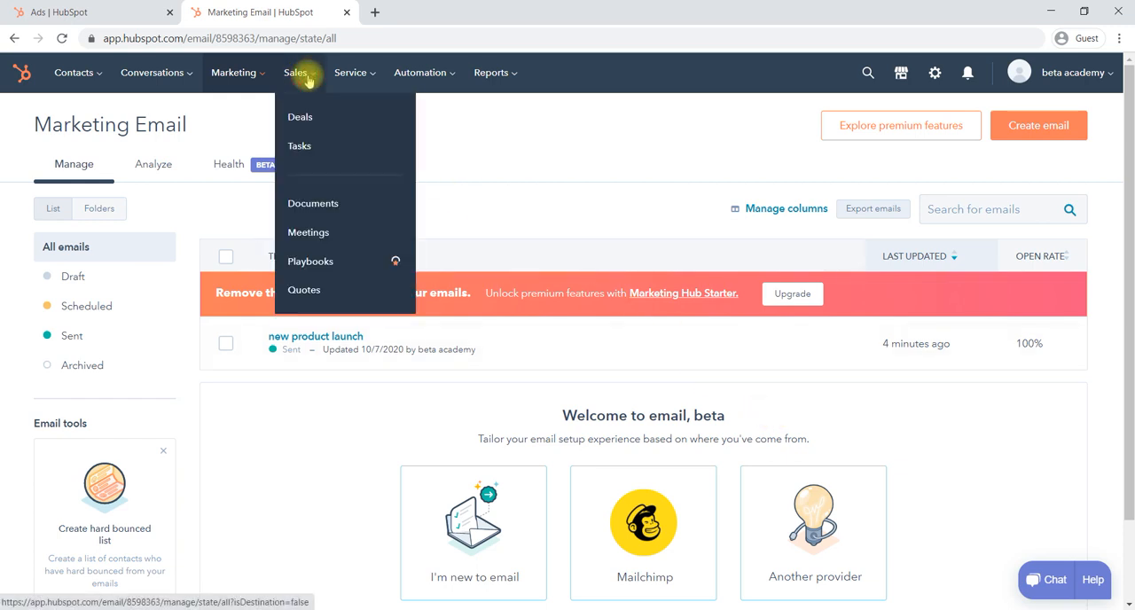
pyautogui.click(315, 124)
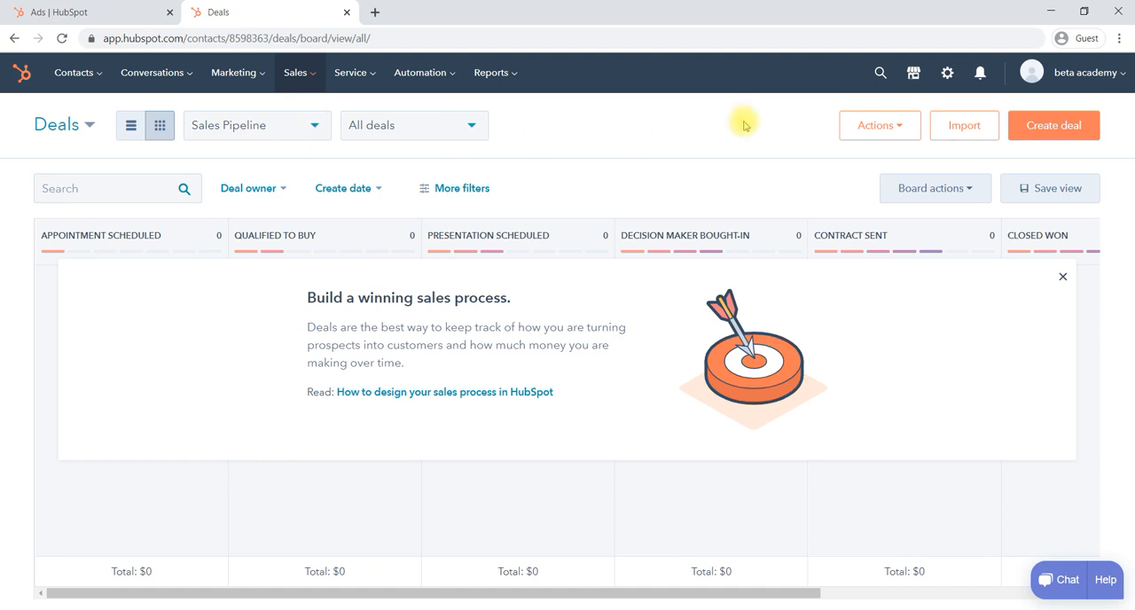
pyautogui.click(1064, 277)
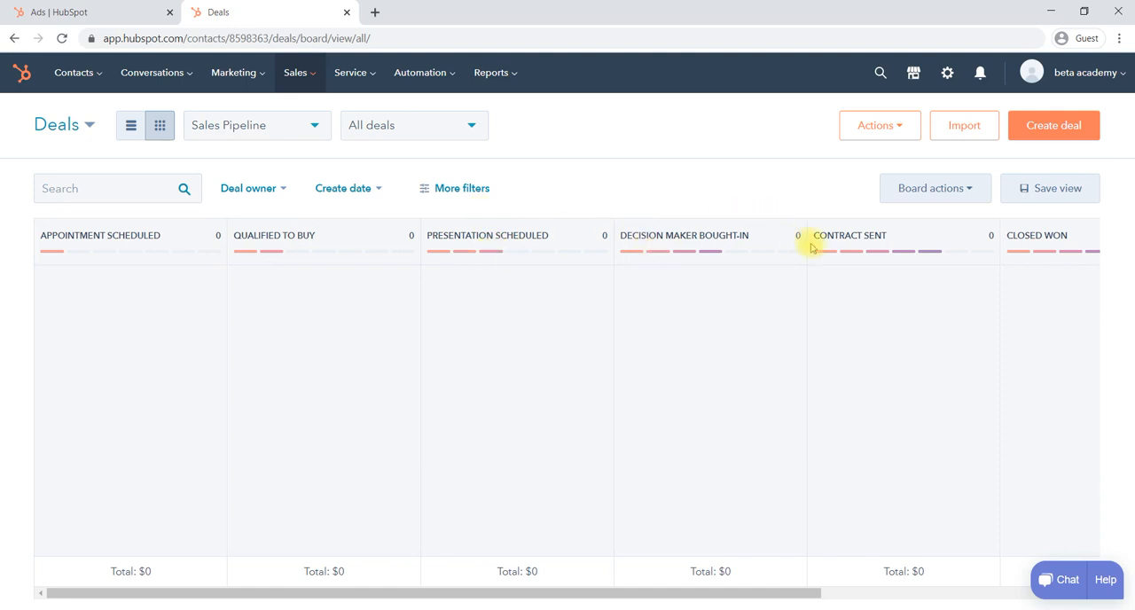
# - Examine the Sales Pipeline stages across the deals board, from Appointment Scheduled through Closed Lost
pyautogui.hscroll(2, 1006, 252)
pyautogui.hscroll(4, 1006, 252)
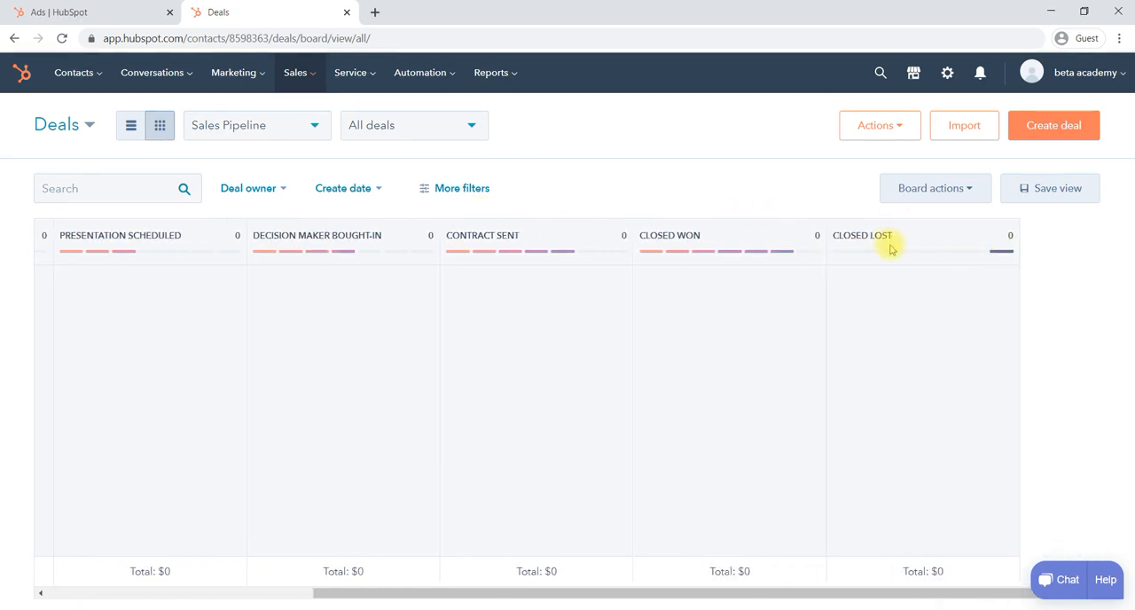
pyautogui.hscroll(-6, 638, 328)
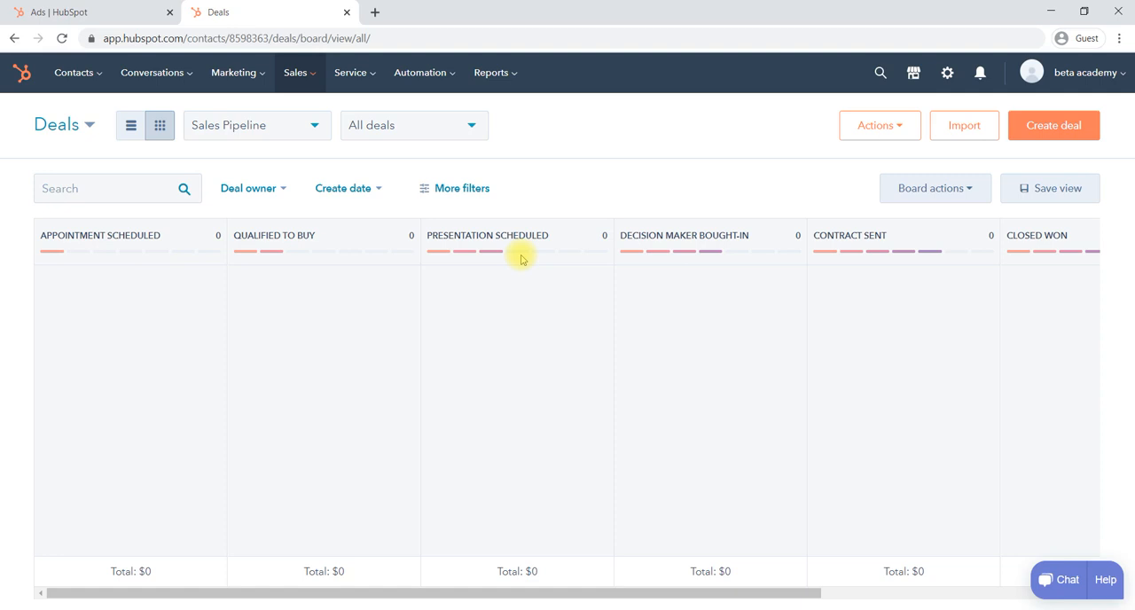
pyautogui.hscroll(2, 521, 259)
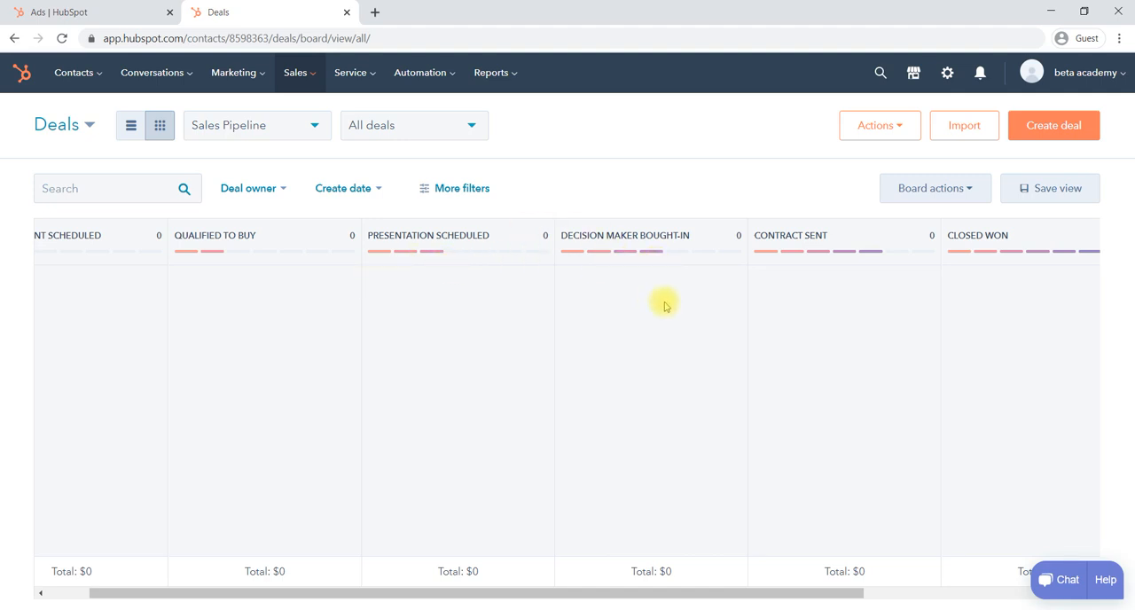
pyautogui.hscroll(2, 666, 305)
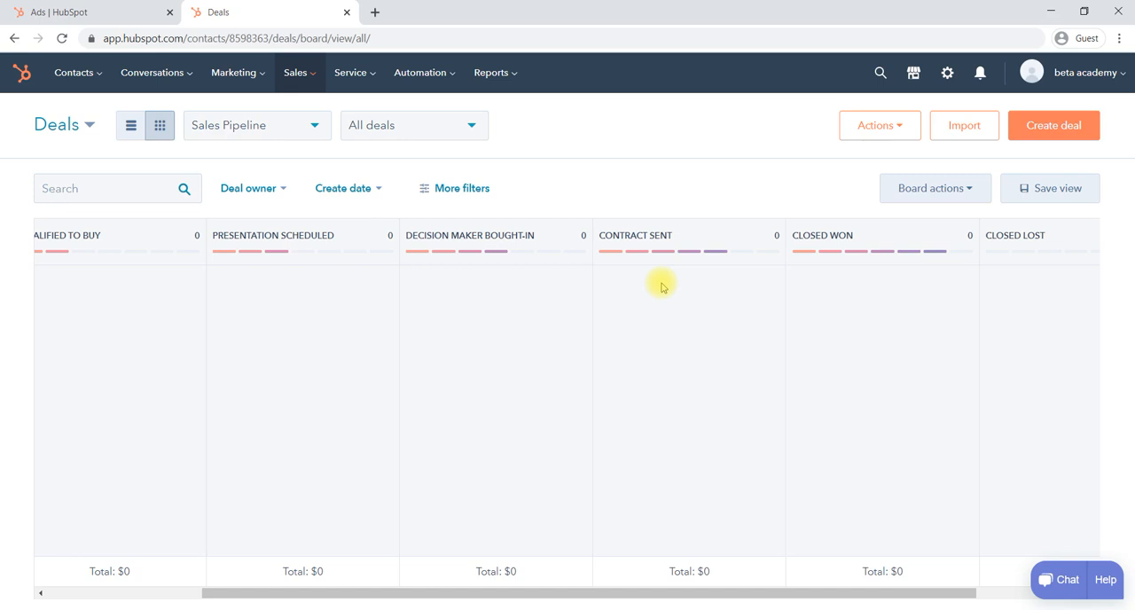
pyautogui.hscroll(3, 661, 286)
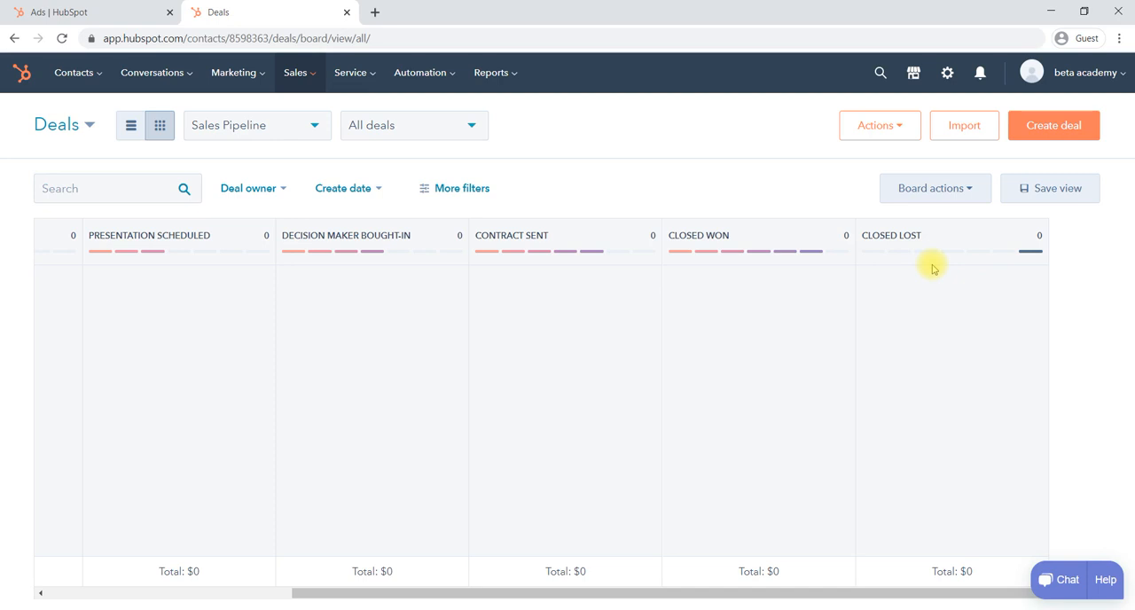
pyautogui.hscroll(-3, 514, 326)
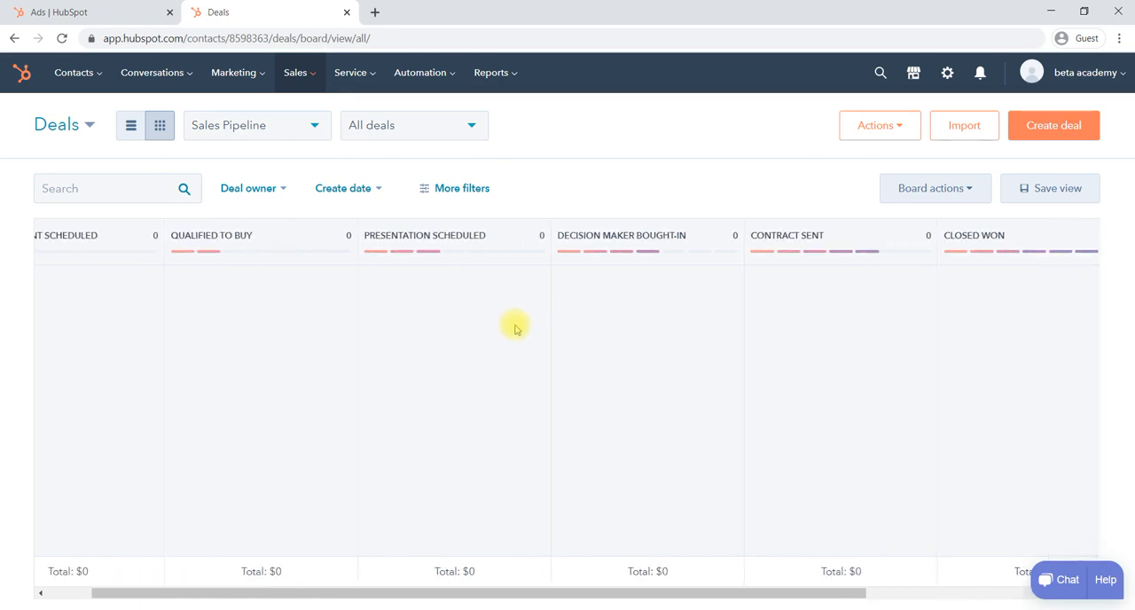
pyautogui.hscroll(-2, 515, 326)
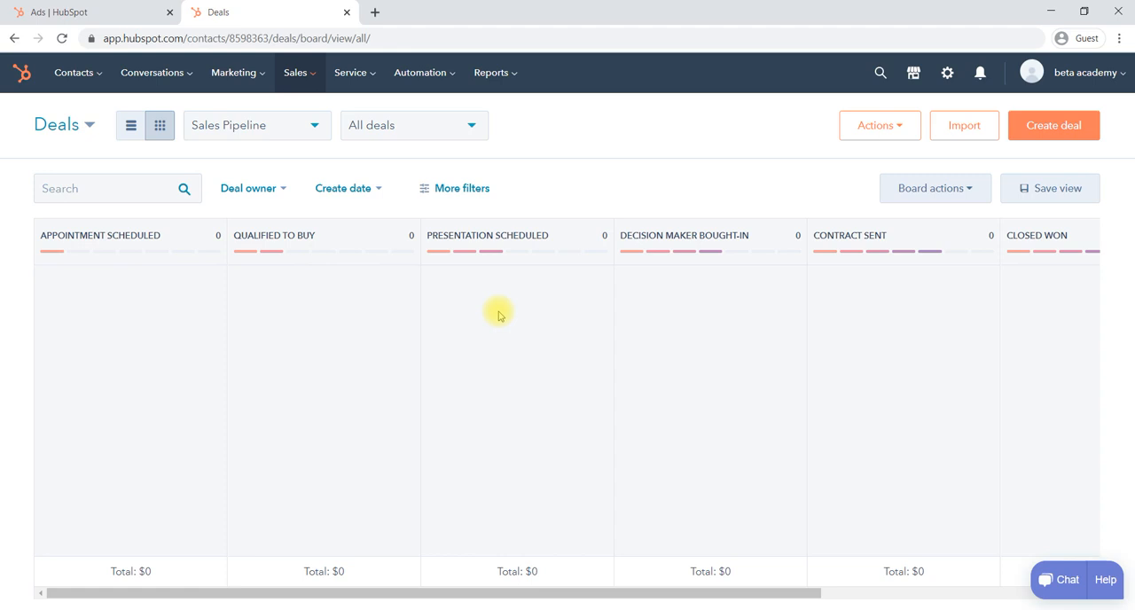
# - Start a new deal in the Sales Pipeline and name it "printing deal"
pyautogui.click(1044, 127)
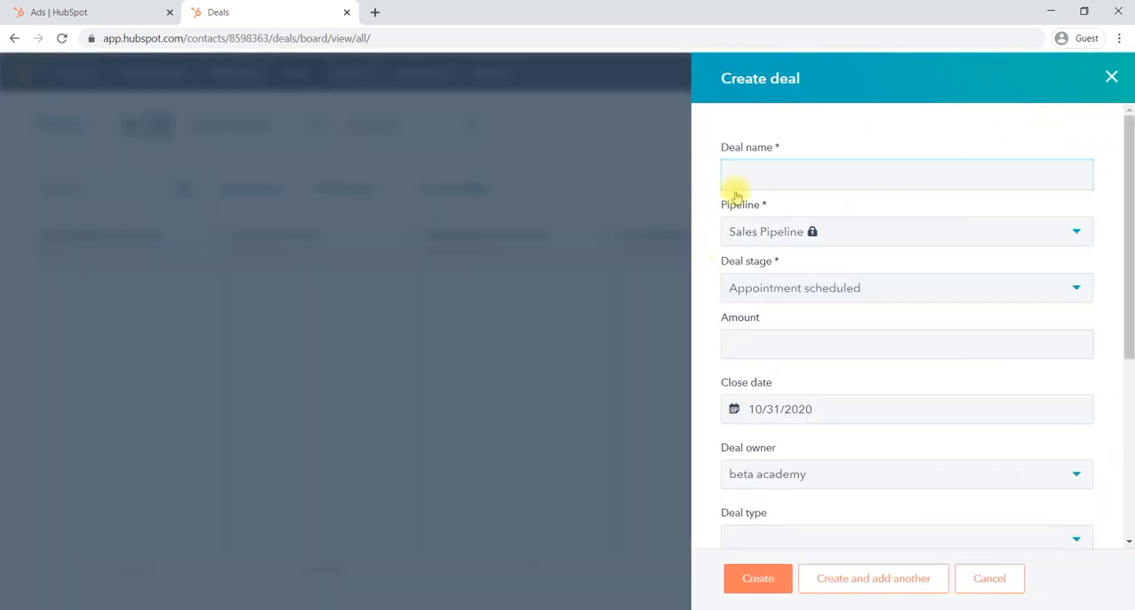
pyautogui.click(751, 177)
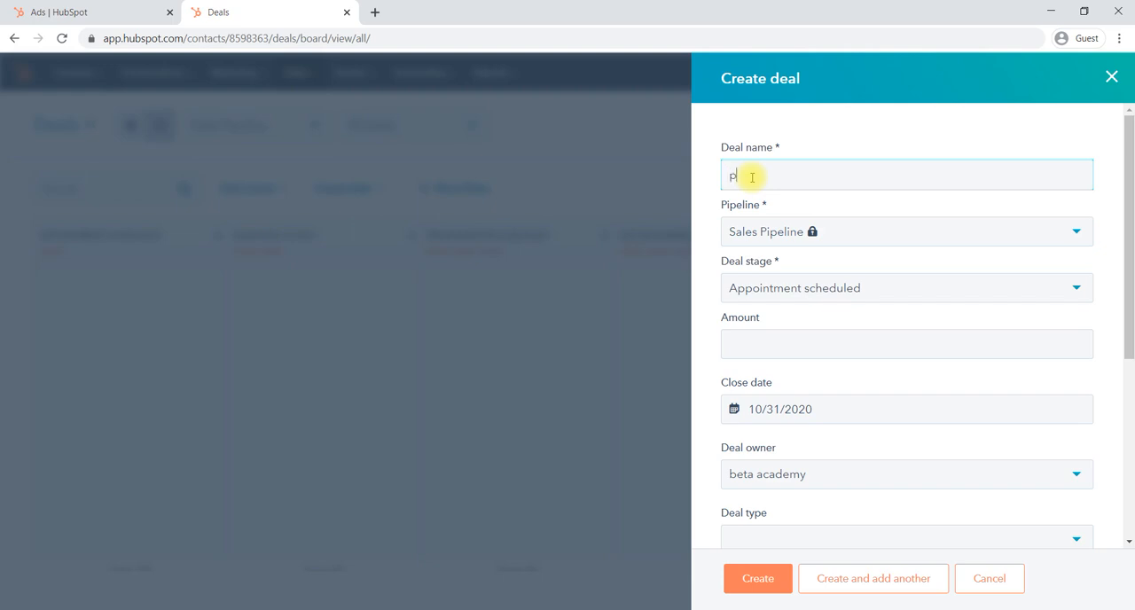
pyautogui.write('g deal')
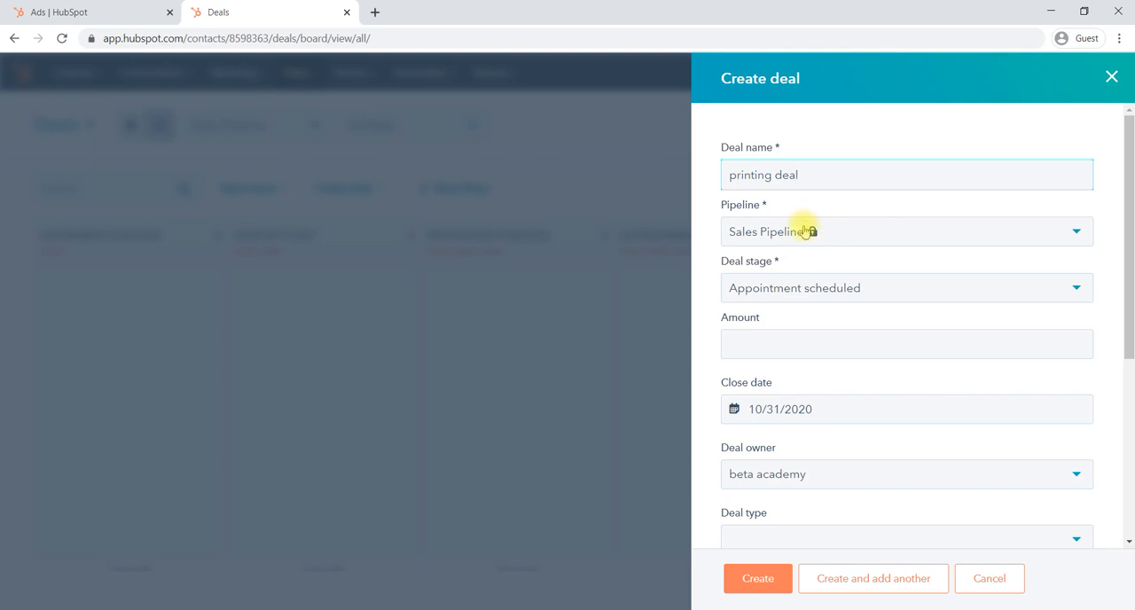
pyautogui.click(863, 235)
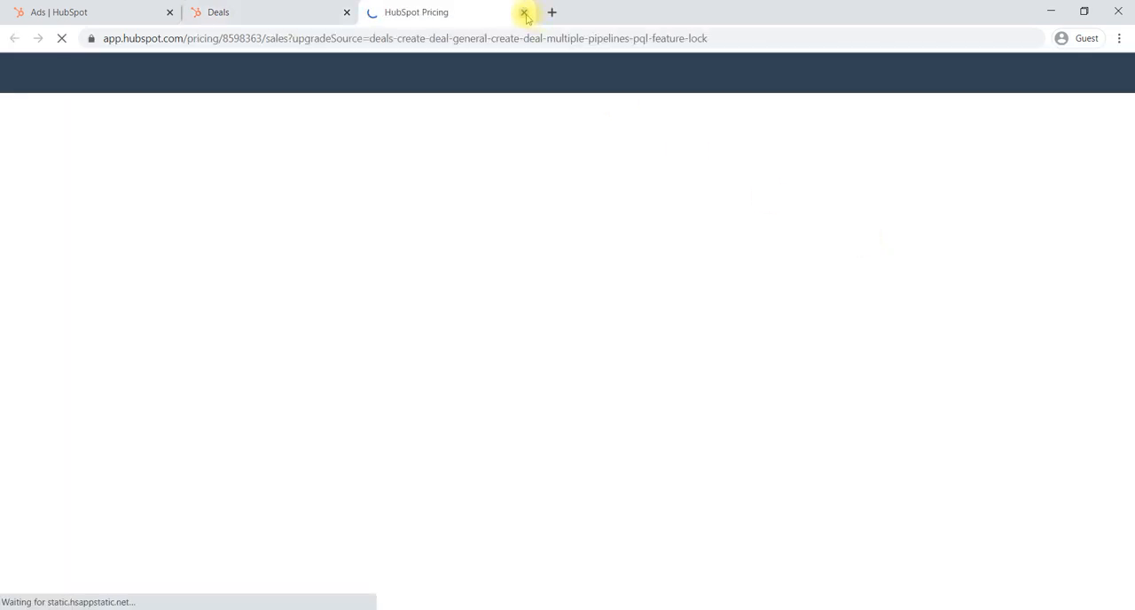
pyautogui.hotkey('ctrl', 'w')
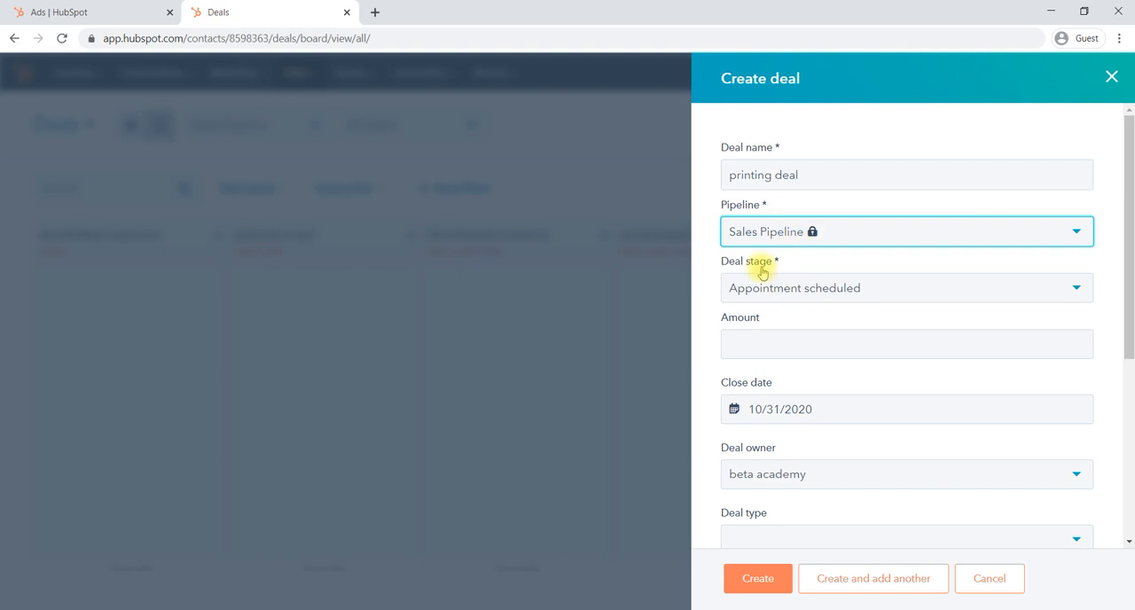
# - Set the deal stage to Appointment scheduled and the deal amount to 200000
pyautogui.click(810, 295)
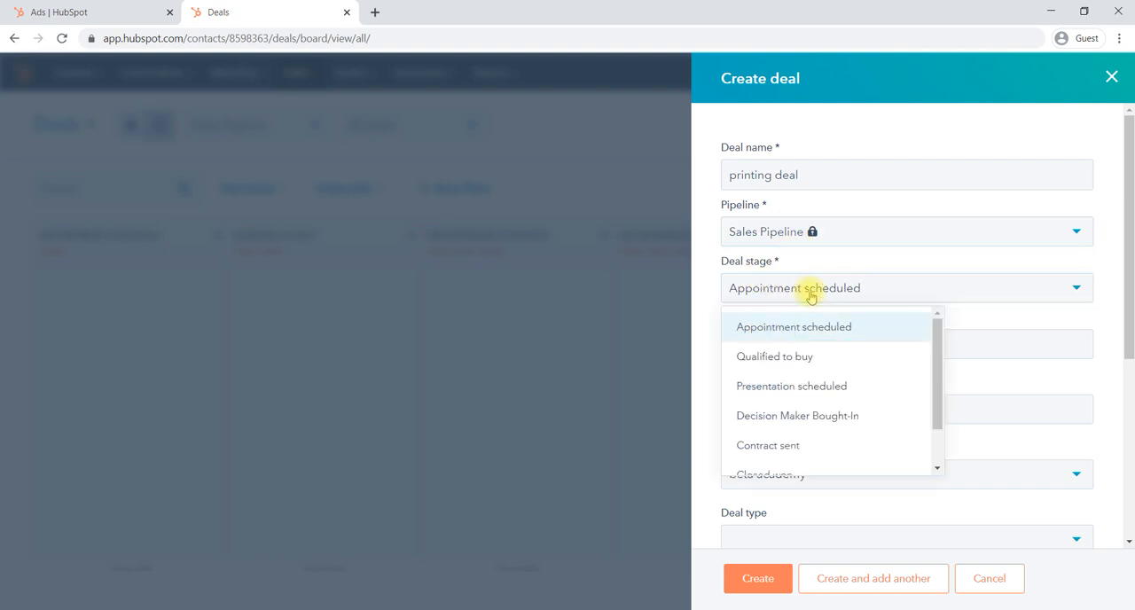
pyautogui.click(761, 327)
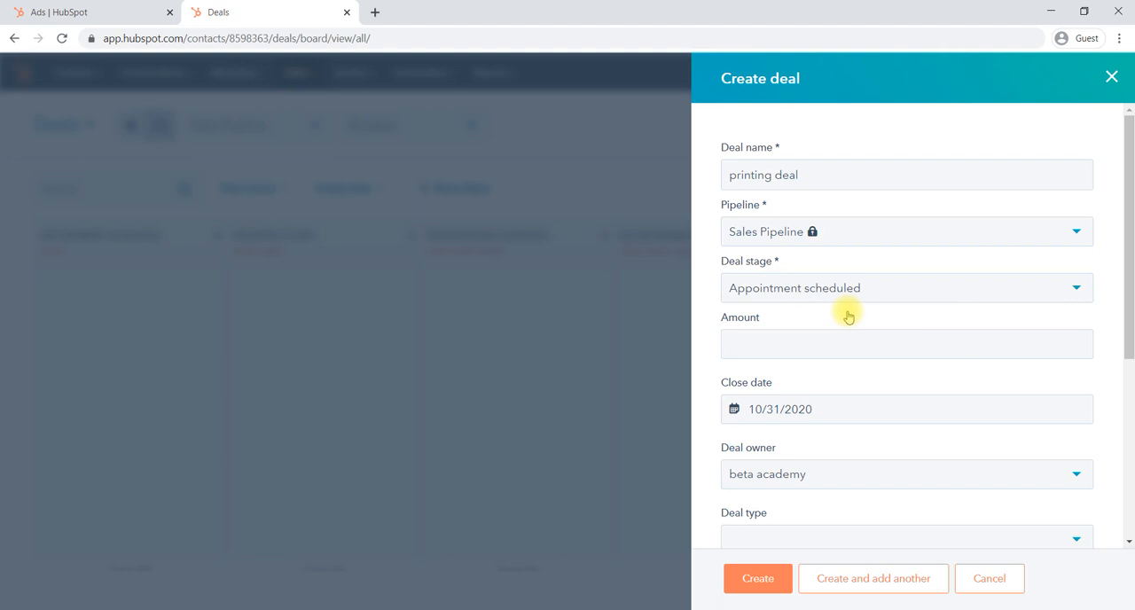
pyautogui.click(745, 345)
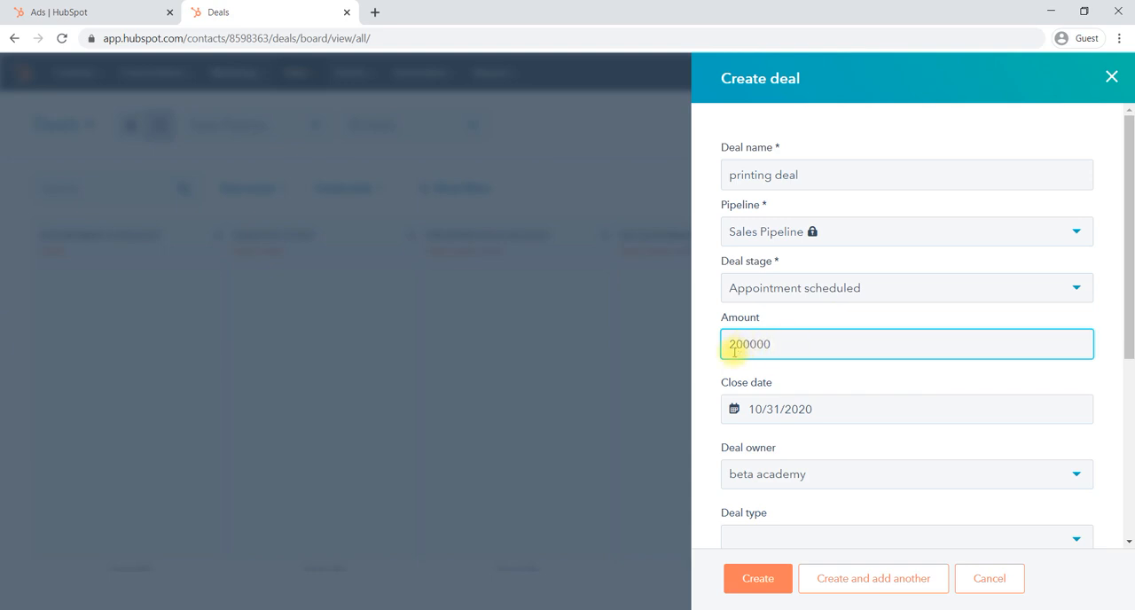
# - Set the deal's close date to 10/15/2020
pyautogui.scroll(-1, 840, 378)
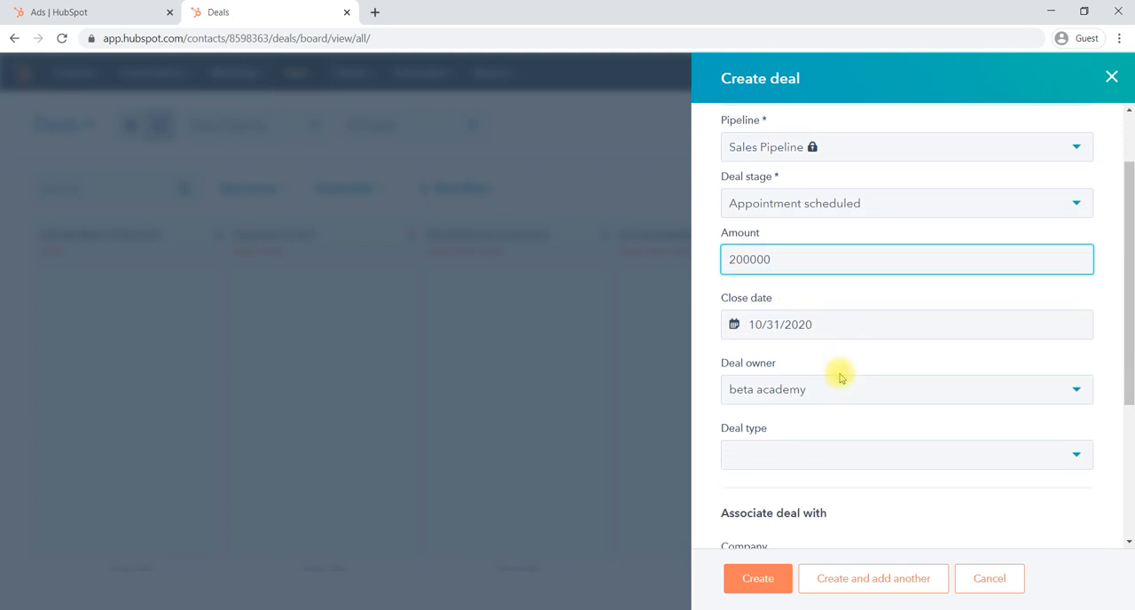
pyautogui.click(805, 325)
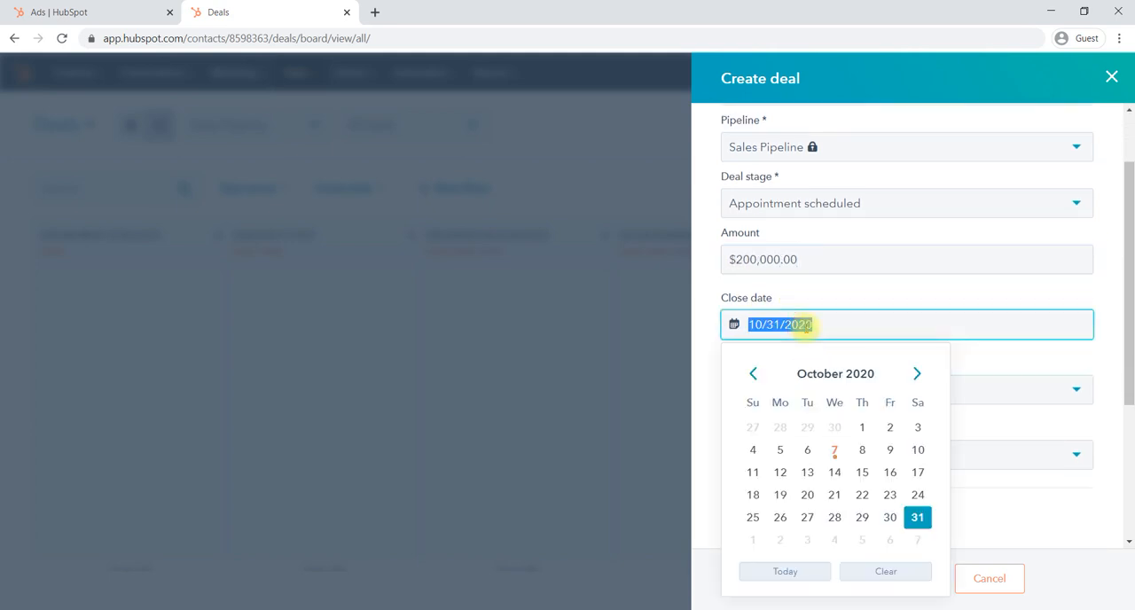
pyautogui.click(862, 474)
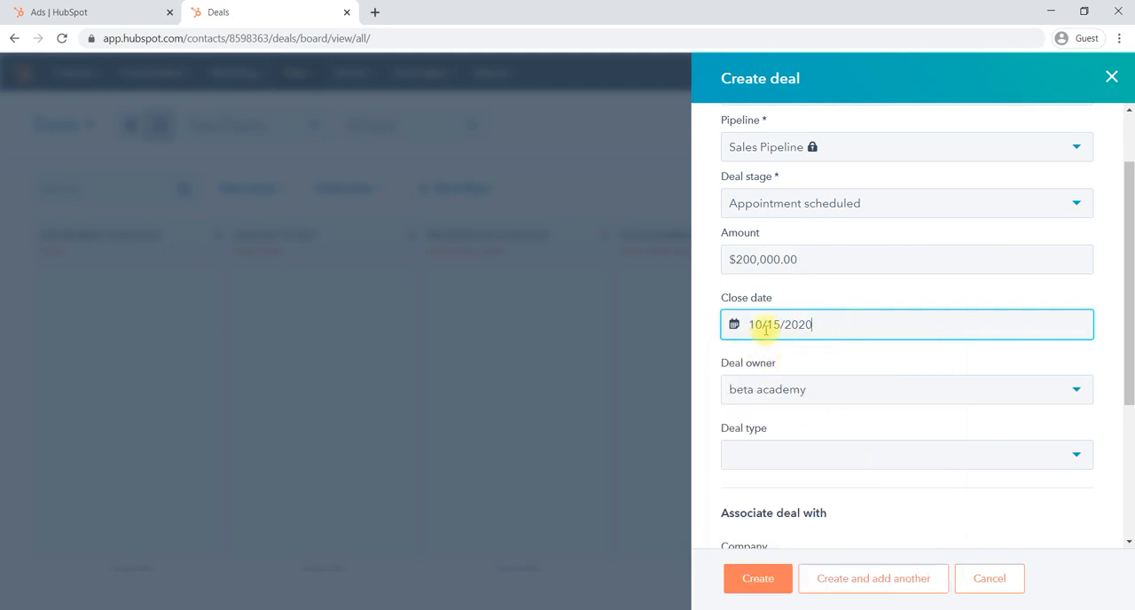
# - Assign beta academy as the deal owner and set the deal type to New Business
pyautogui.scroll(-1, 768, 328)
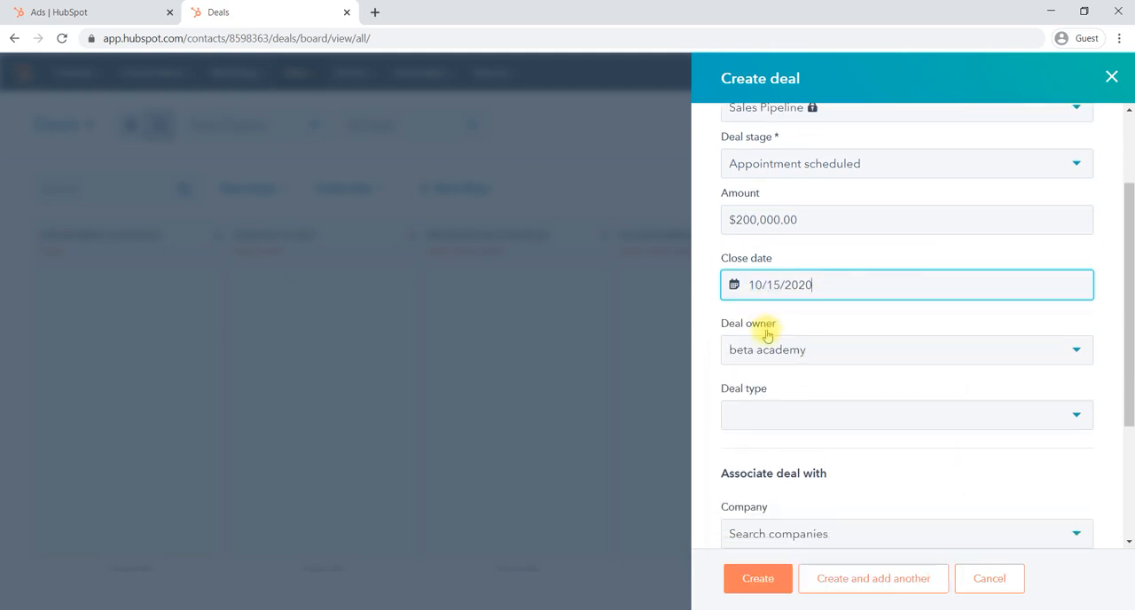
pyautogui.click(808, 351)
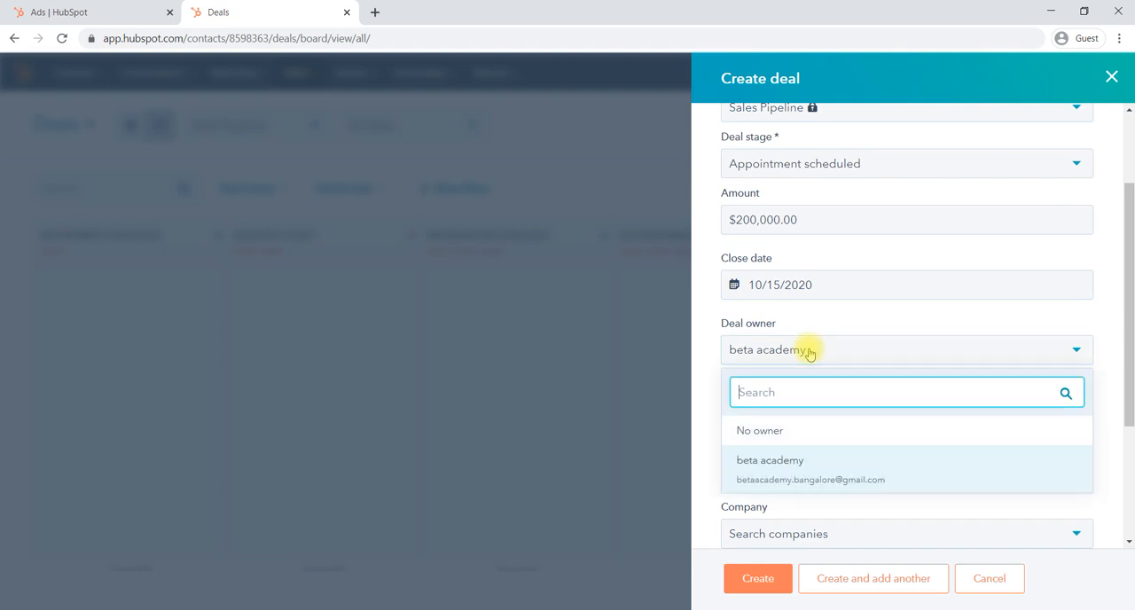
pyautogui.click(772, 467)
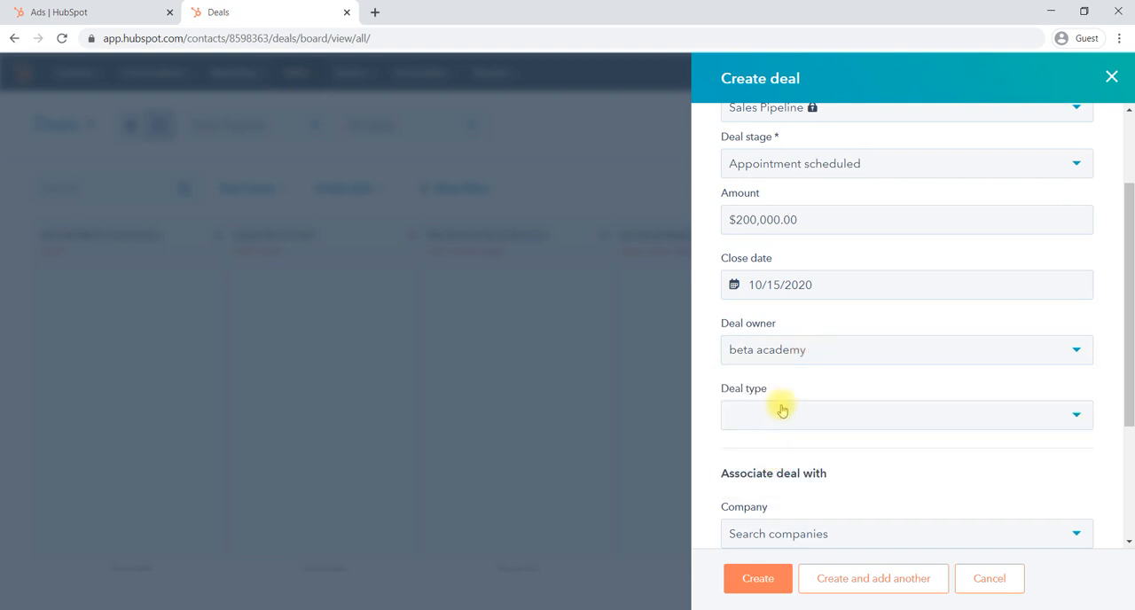
pyautogui.scroll(-2, 802, 367)
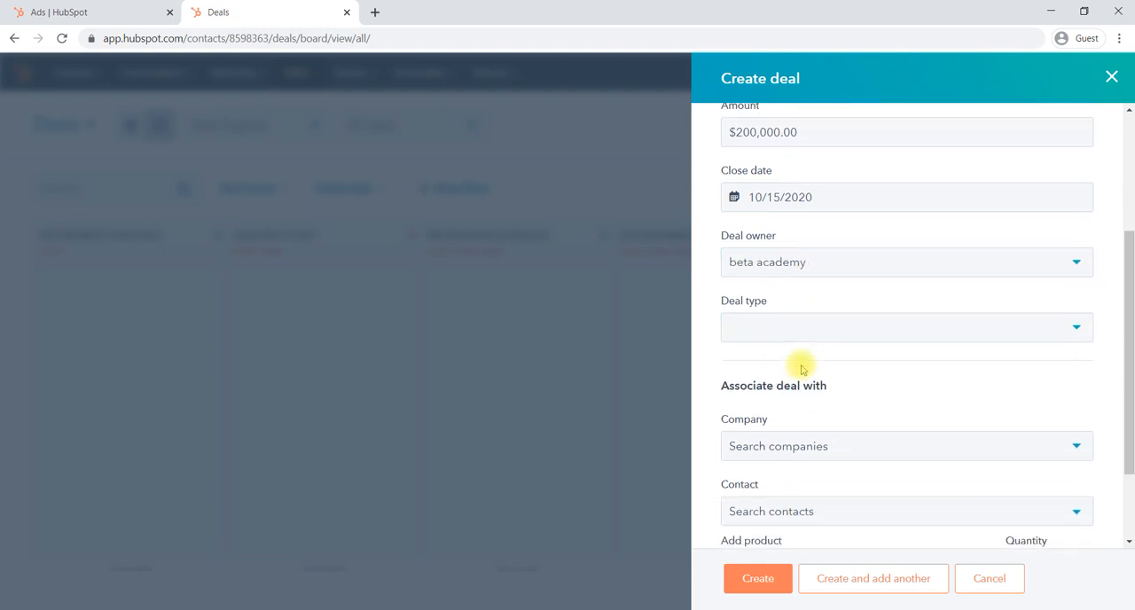
pyautogui.click(862, 325)
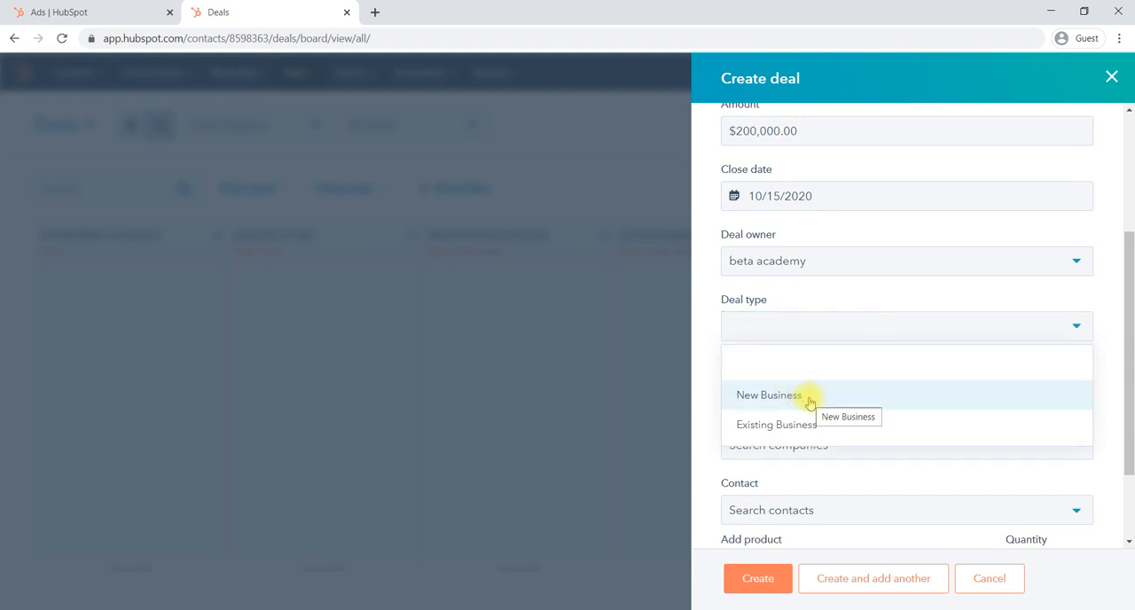
pyautogui.click(810, 402)
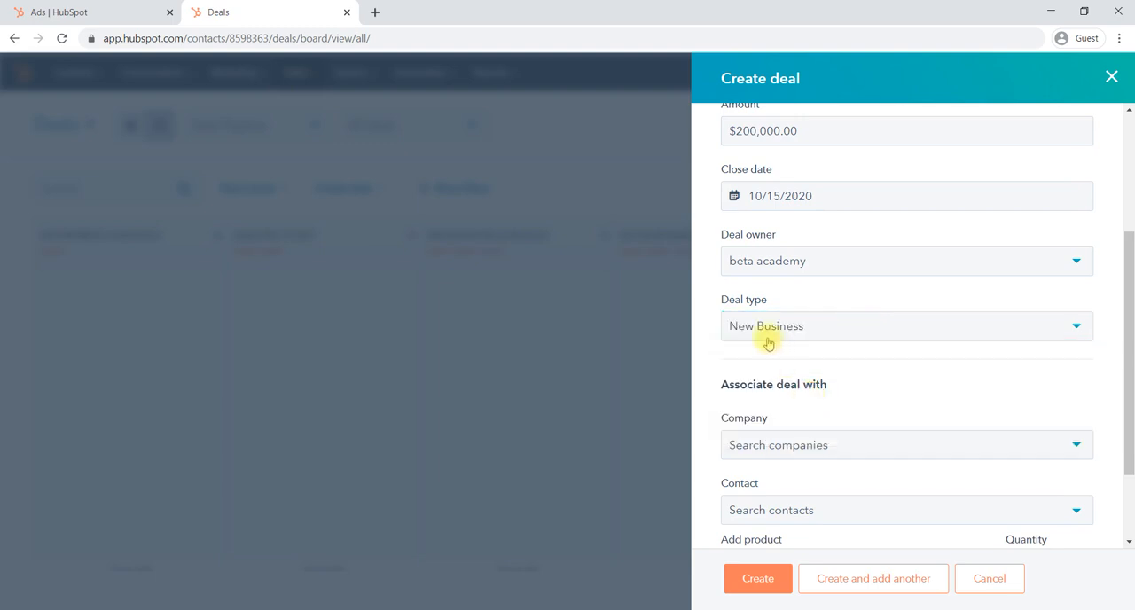
# - Search the companies for "prin" and associate the deal with graphics print
pyautogui.scroll(-3, 885, 405)
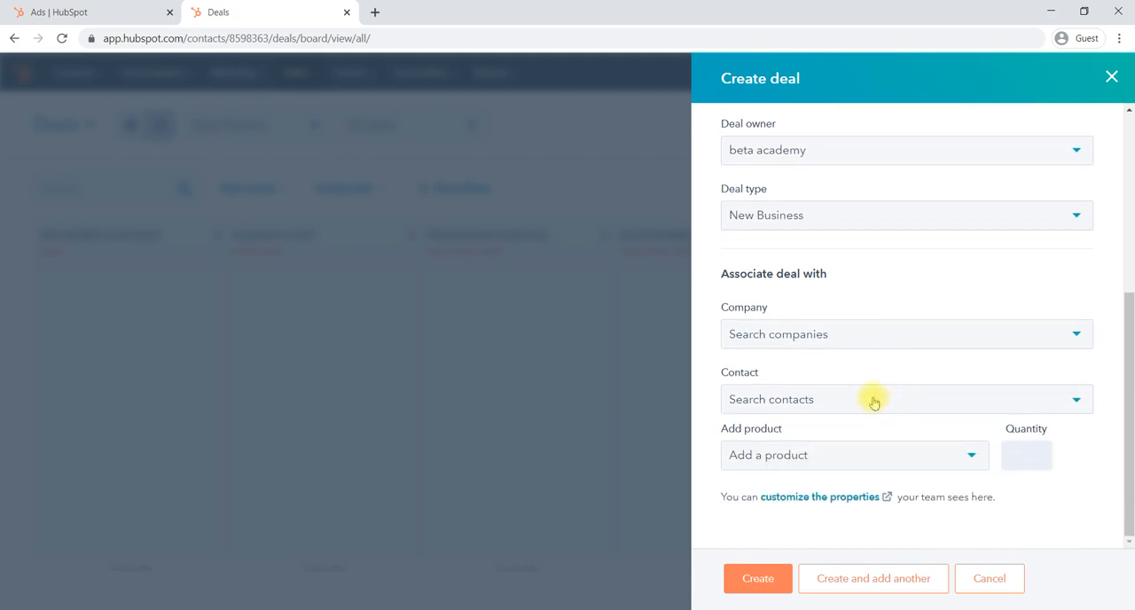
pyautogui.click(841, 345)
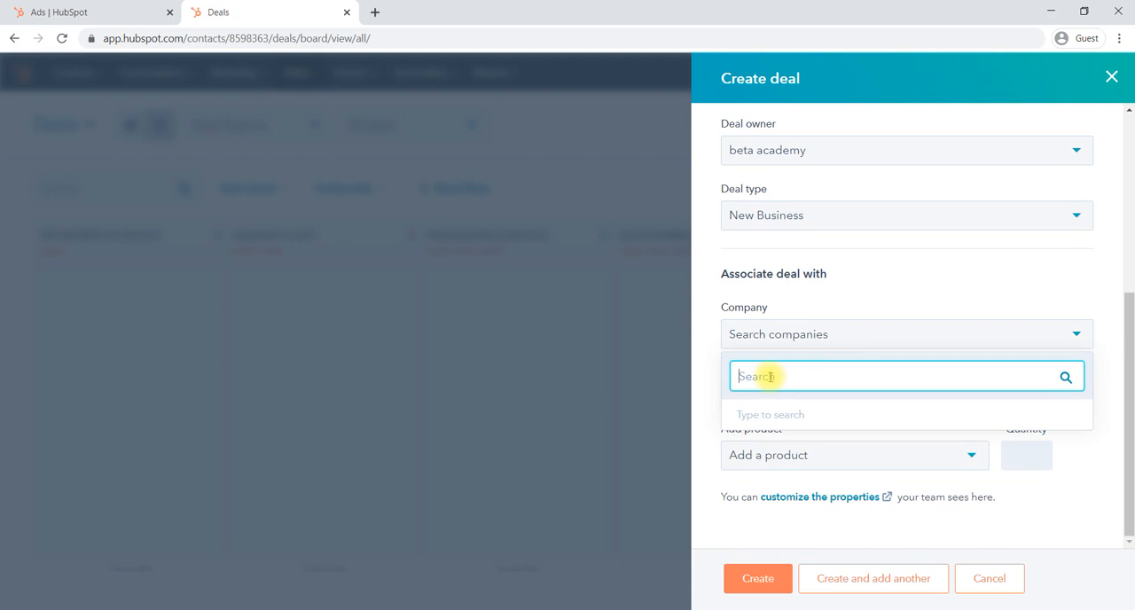
pyautogui.write('prin')
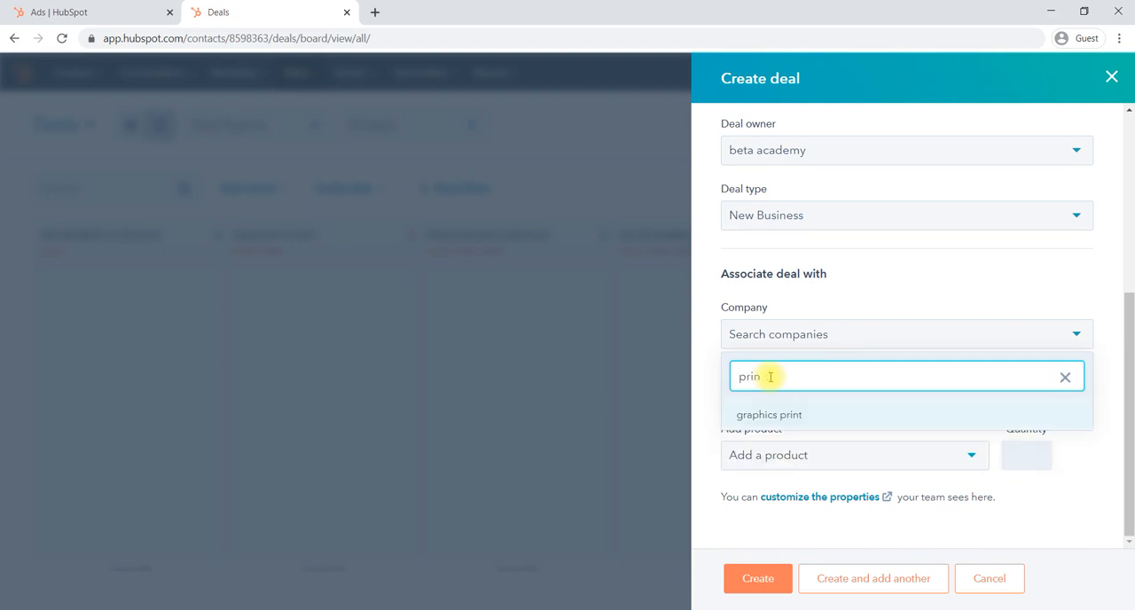
pyautogui.click(755, 416)
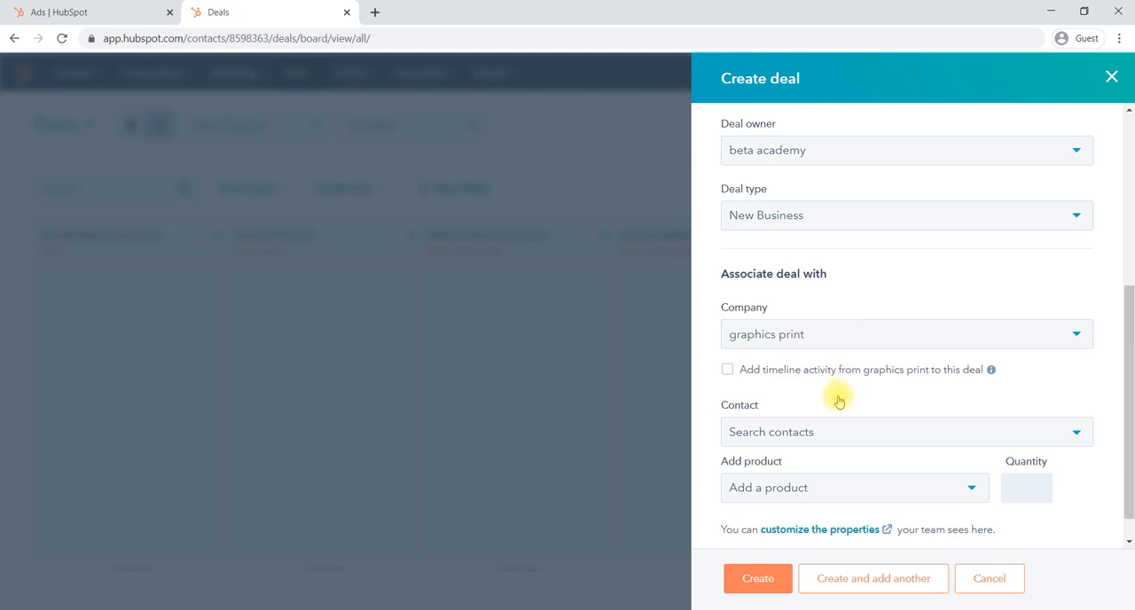
# - Search the contacts for "ka" and associate the matching customer contact with the deal
pyautogui.scroll(-1, 839, 401)
pyautogui.click(872, 400)
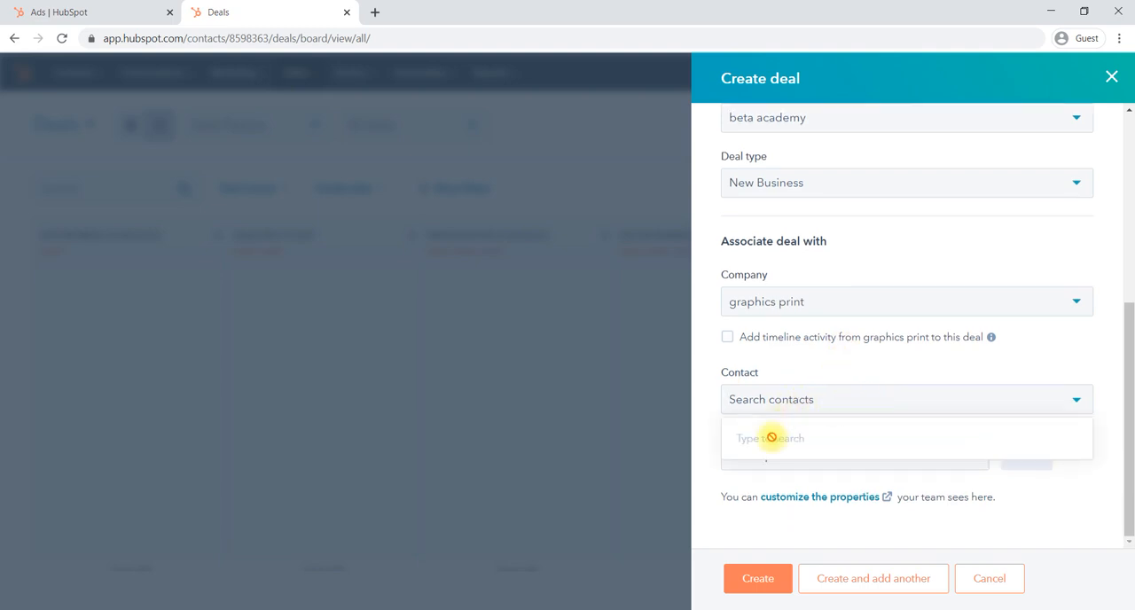
pyautogui.write('ka')
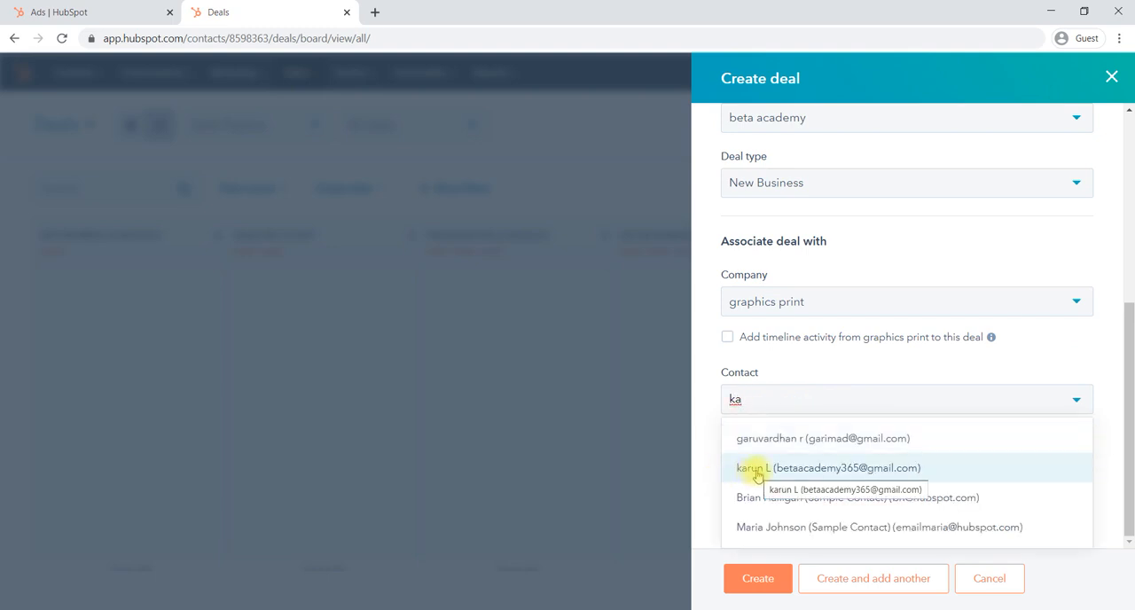
pyautogui.click(757, 468)
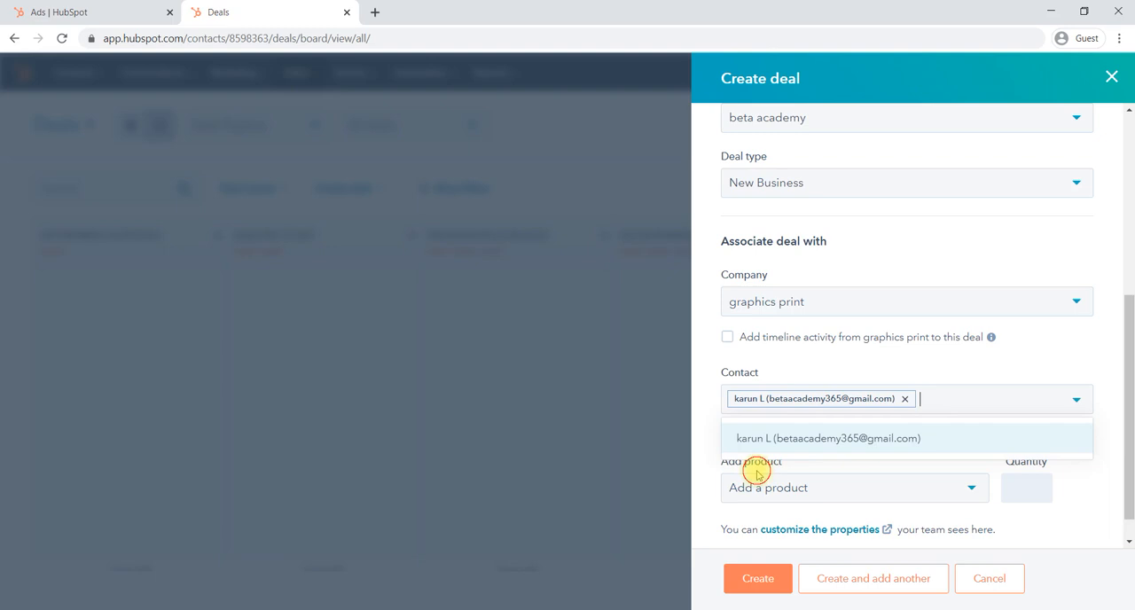
pyautogui.click(872, 366)
pyautogui.scroll(-1, 872, 366)
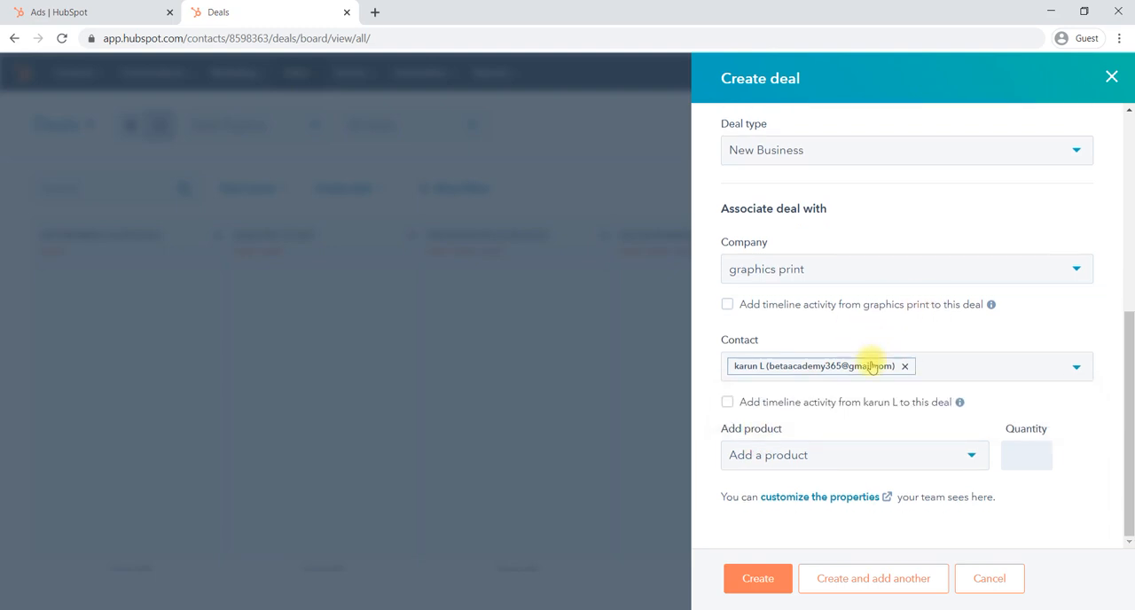
# - Examine the product picker in the new deal form and the product library behind it
pyautogui.click(792, 457)
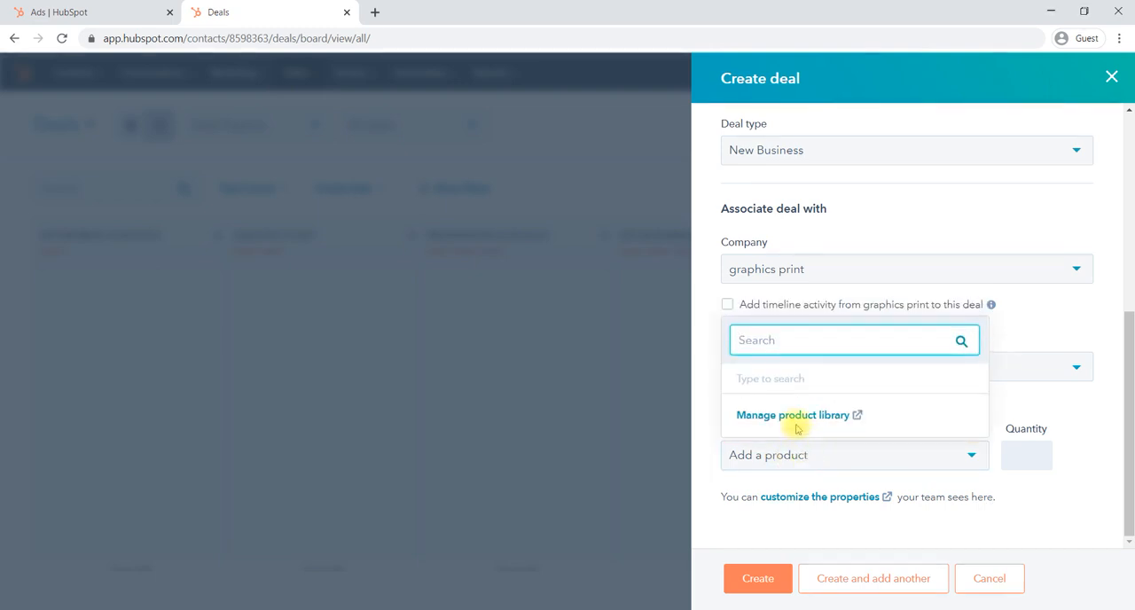
pyautogui.click(789, 484)
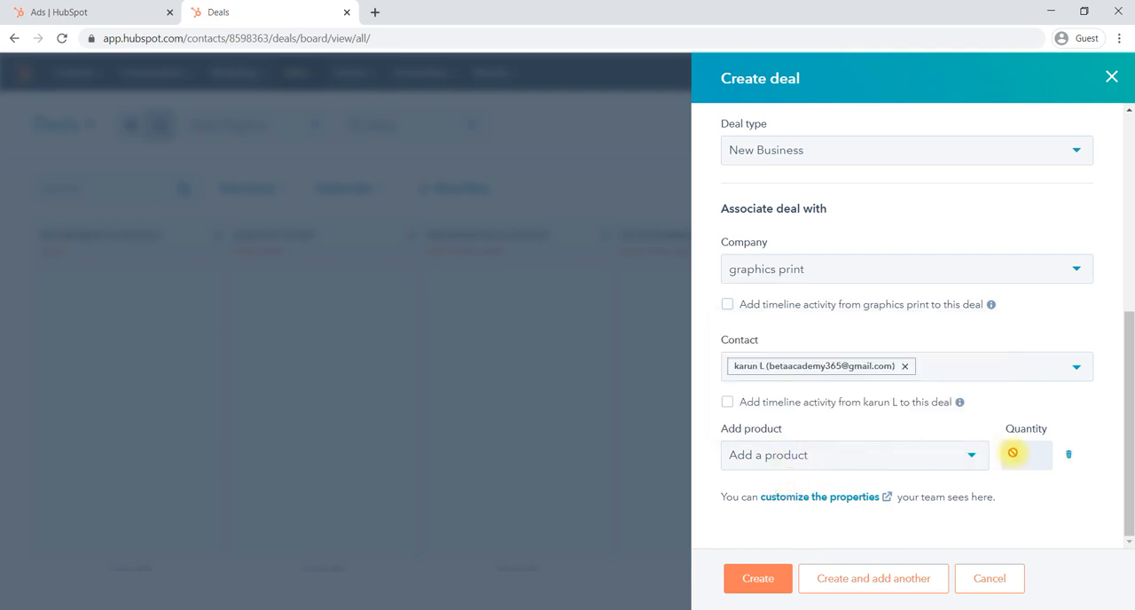
pyautogui.click(899, 458)
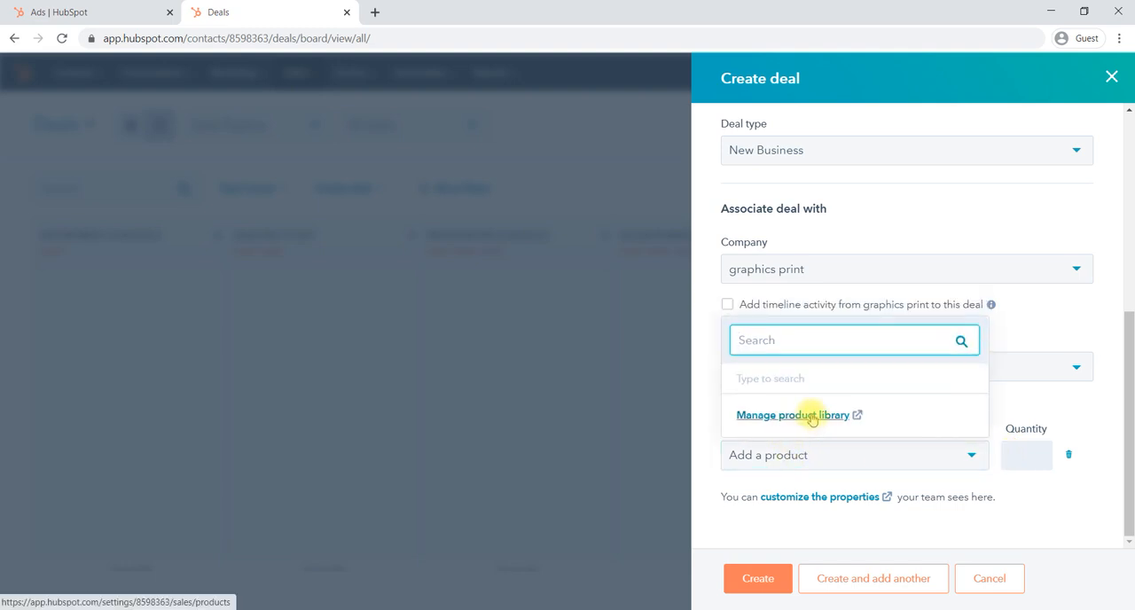
pyautogui.click(812, 417)
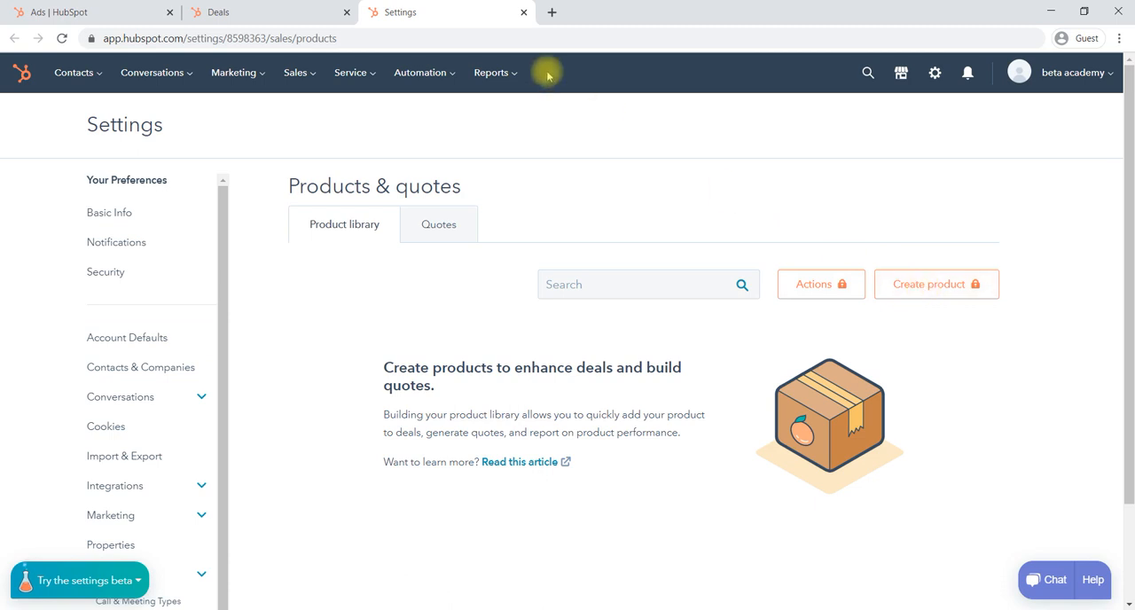
pyautogui.click(524, 12)
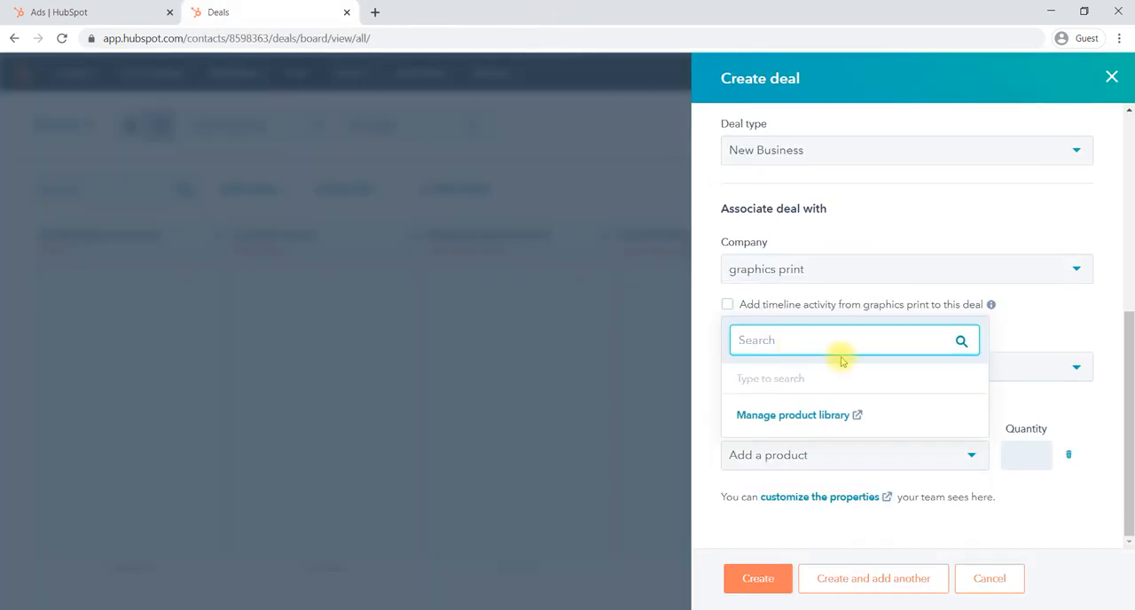
pyautogui.click(1008, 502)
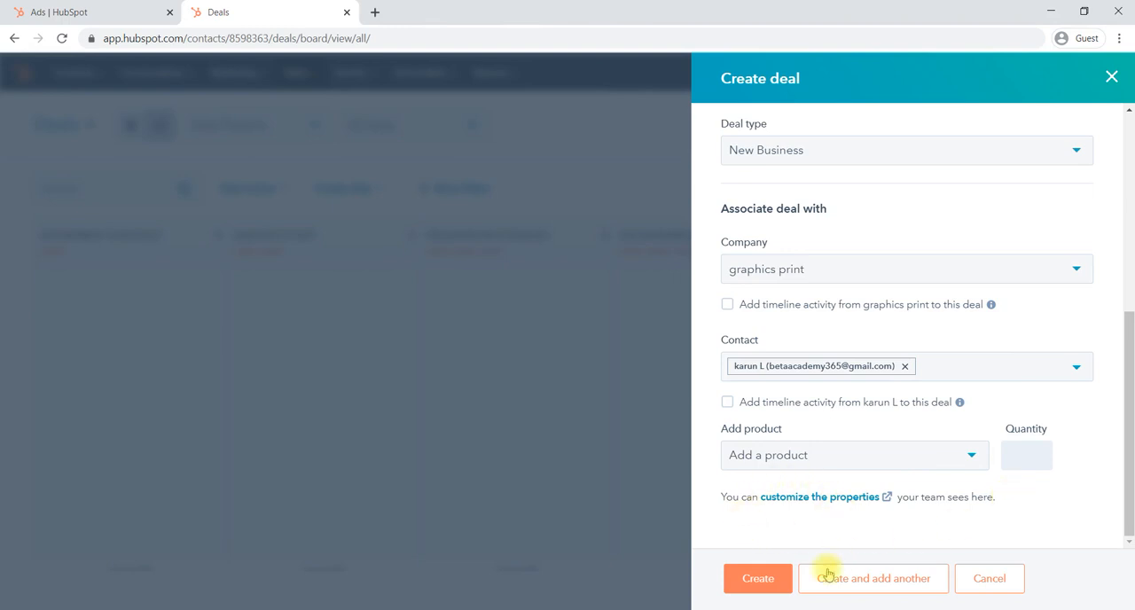
# - Create the printing deal from the completed form and return to the deals board
pyautogui.click(752, 579)
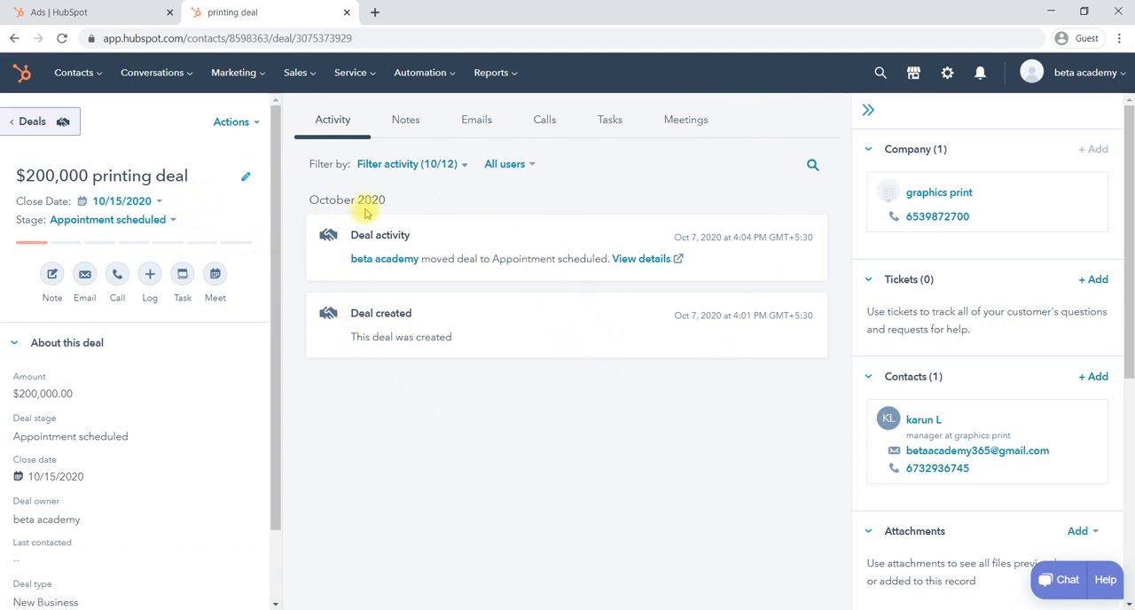
pyautogui.click(295, 78)
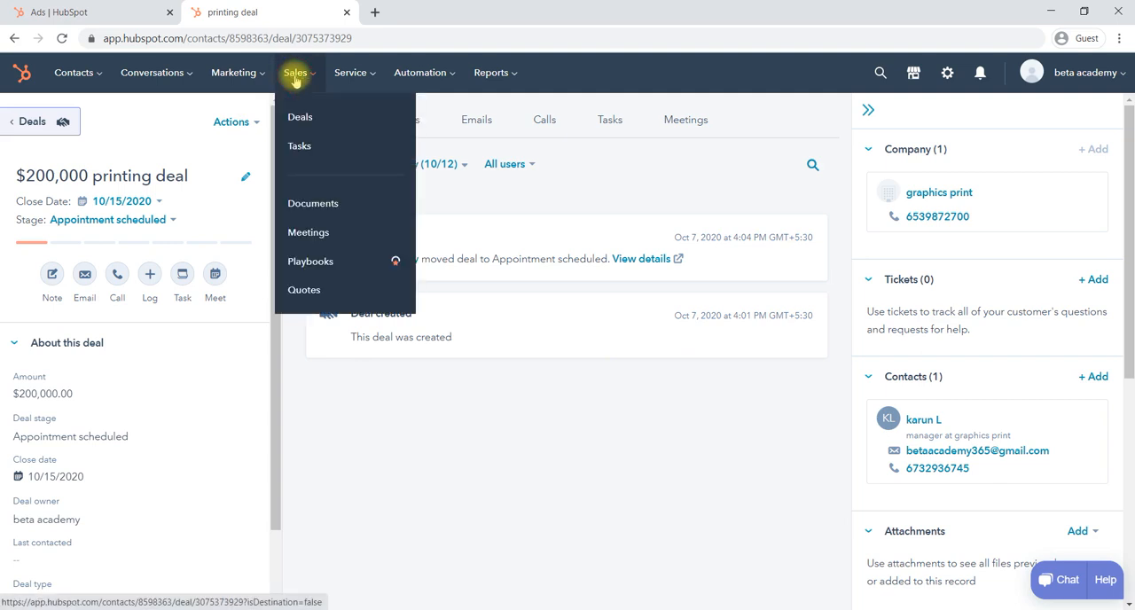
pyautogui.click(314, 121)
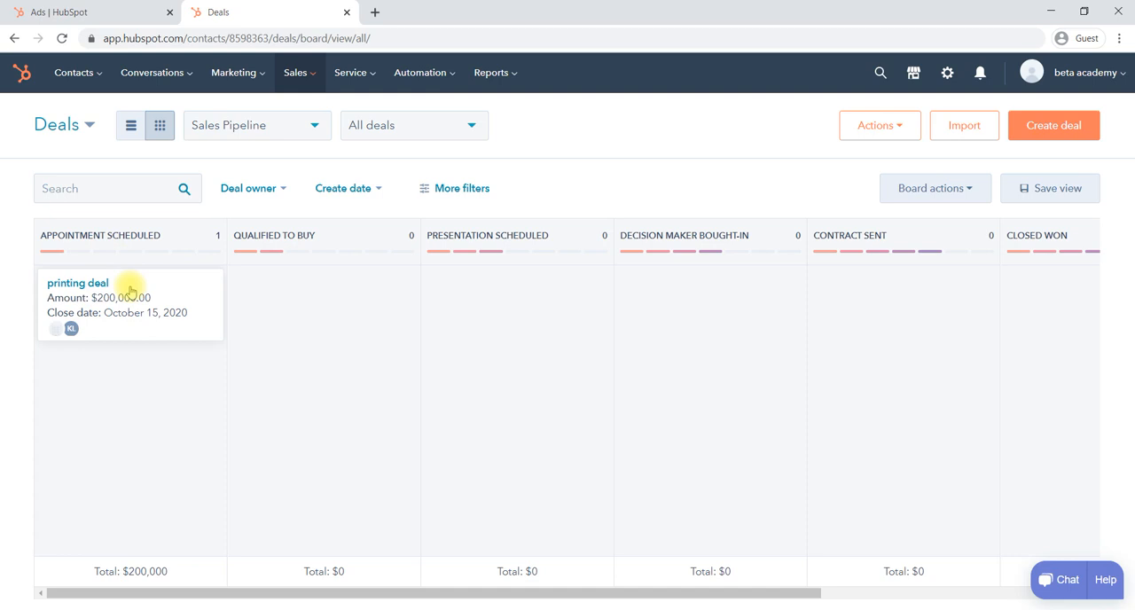
# - Move the printing deal to the Qualified to buy stage and on to Presentation scheduled
pyautogui.moveTo(166, 299); pyautogui.dragTo(333, 302)
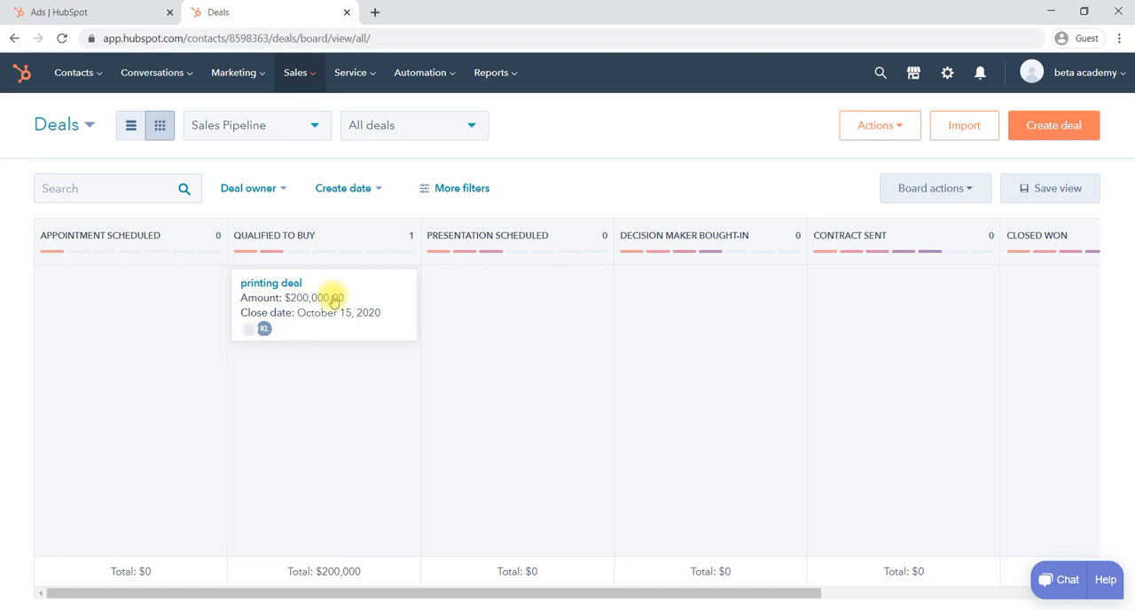
pyautogui.moveTo(342, 304); pyautogui.dragTo(536, 302)
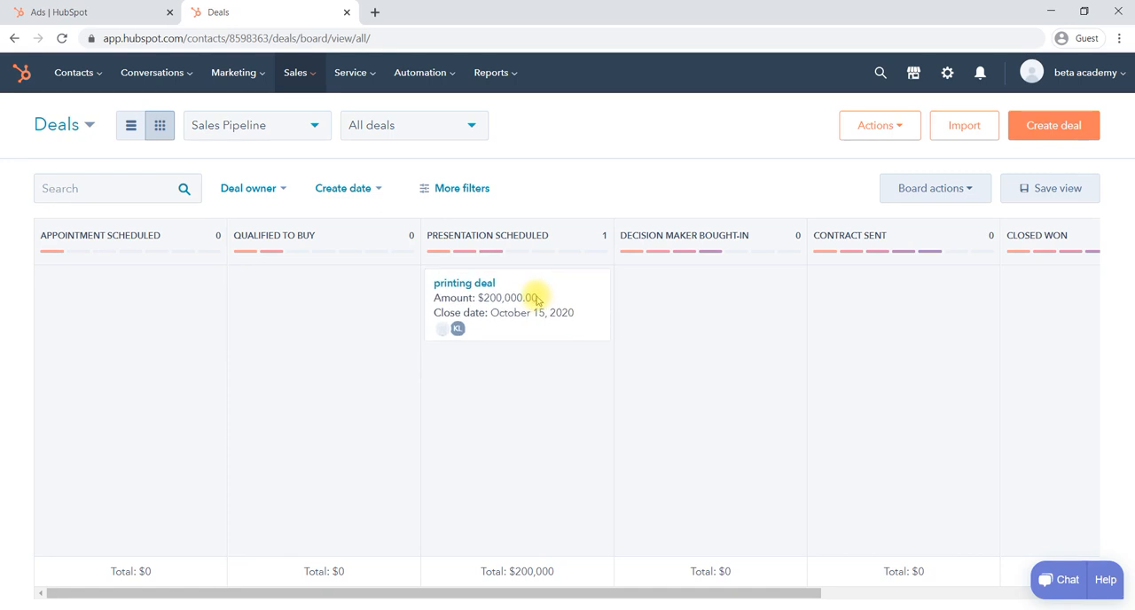
# - Open the printing deal's record and review its stage-change activity and deal properties
pyautogui.click(479, 284)
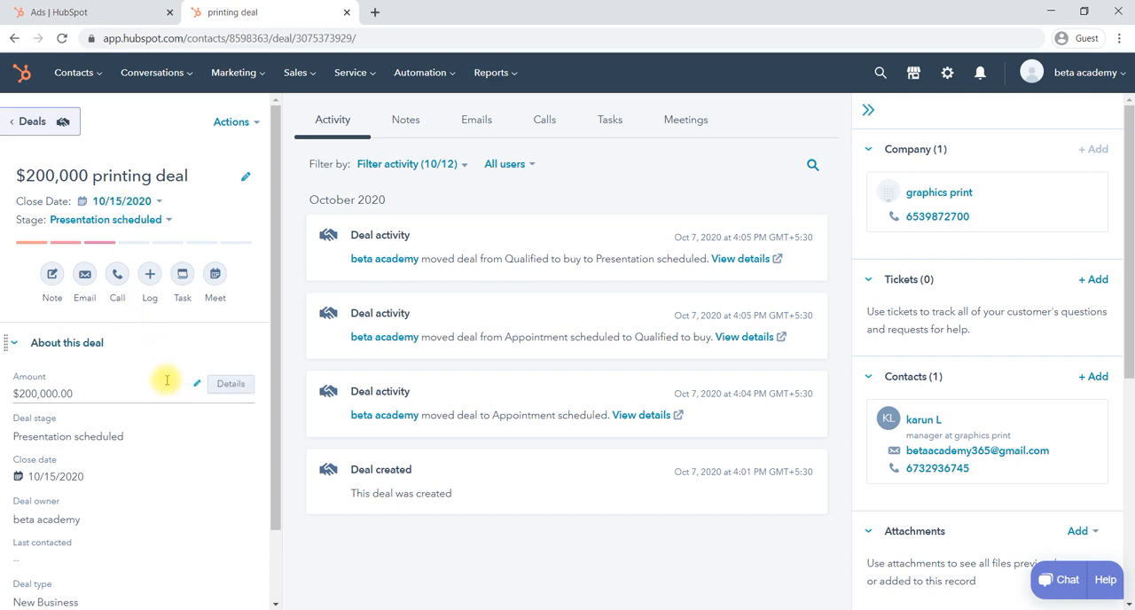
pyautogui.scroll(-2, 167, 380)
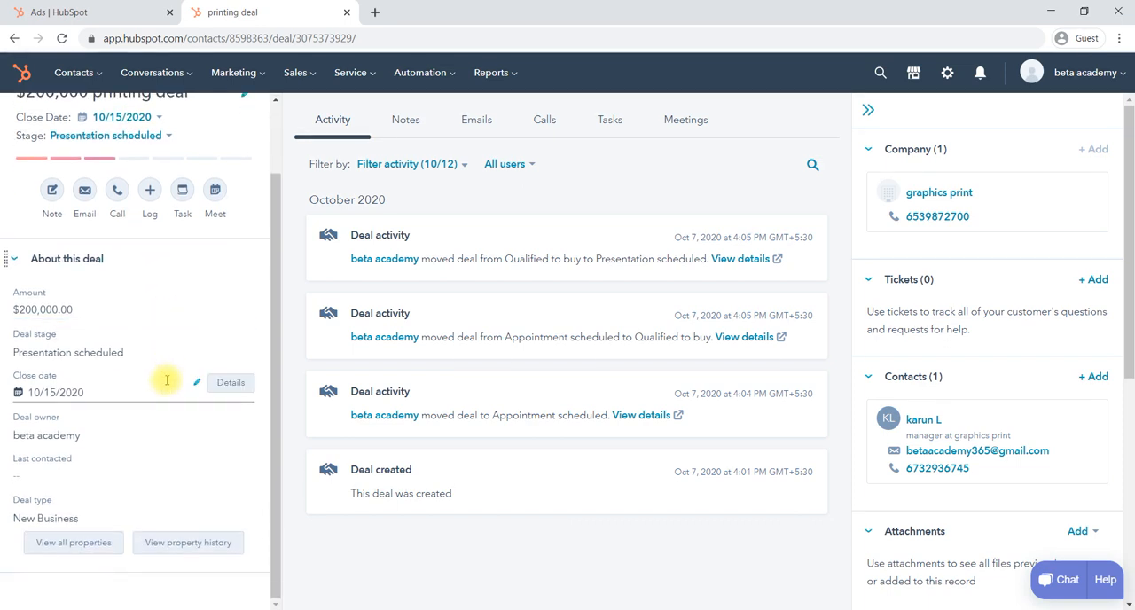
pyautogui.scroll(2, 167, 381)
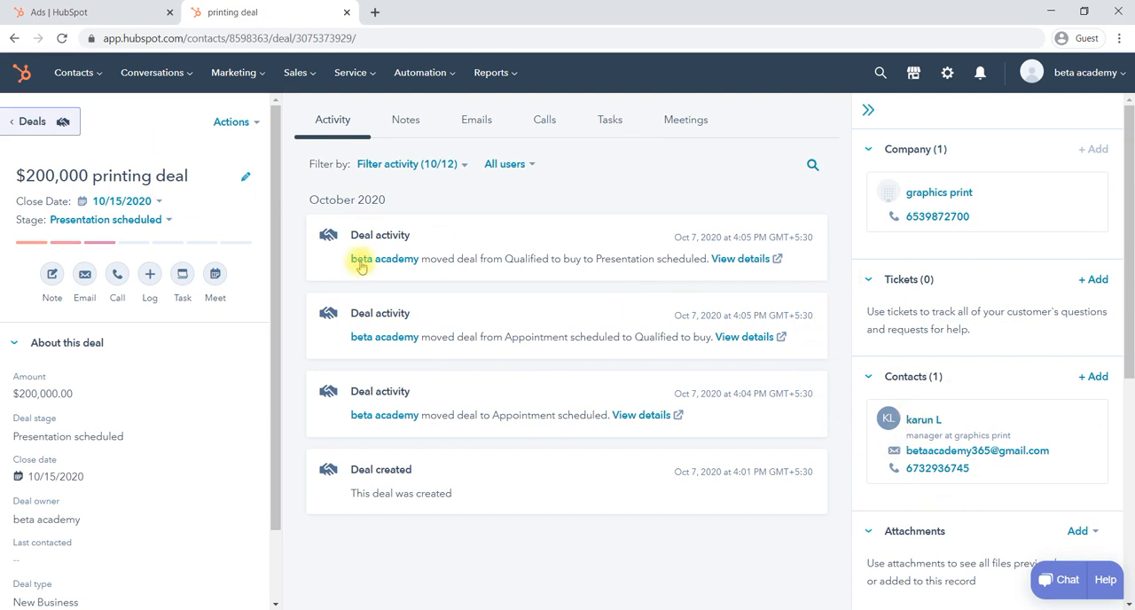
# - Return to the deals board and move the printing deal to the Contract sent stage
pyautogui.click(298, 76)
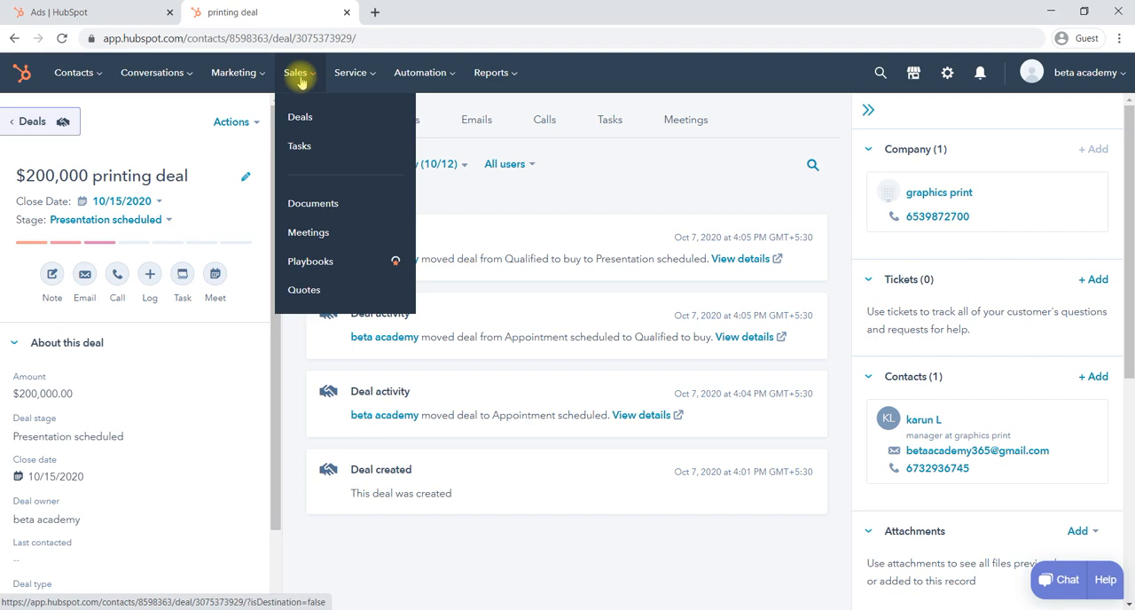
pyautogui.click(322, 117)
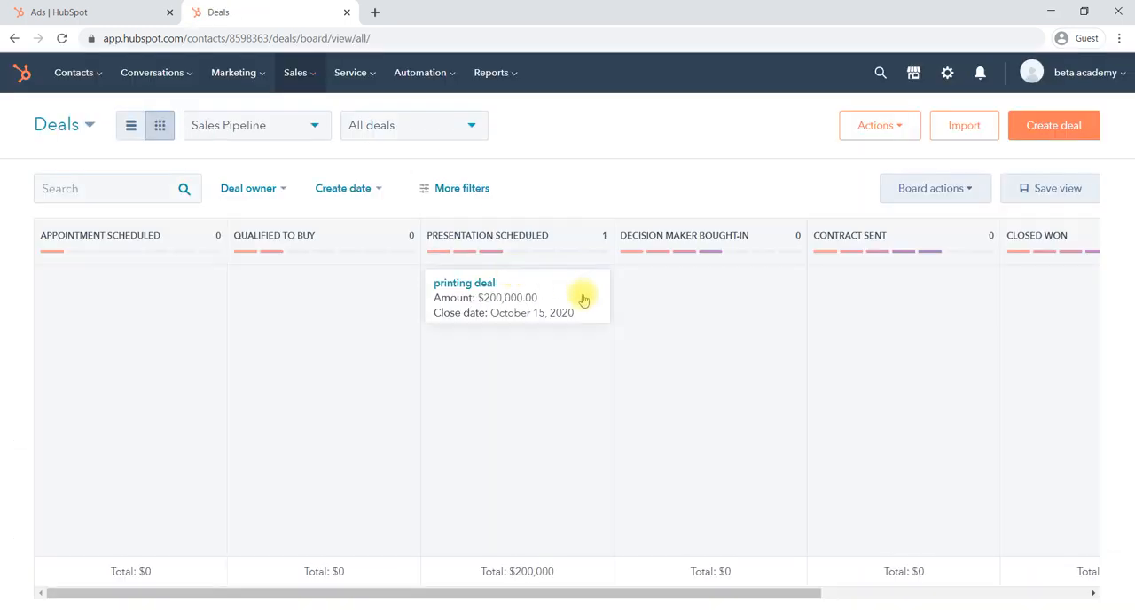
pyautogui.moveTo(540, 291); pyautogui.dragTo(885, 301)
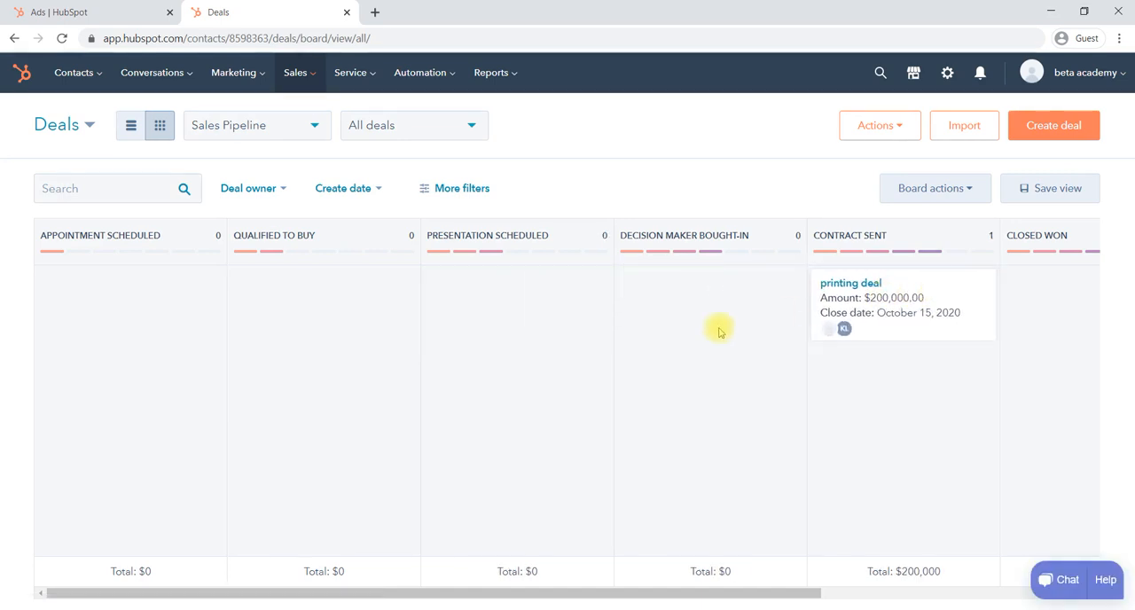
pyautogui.hscroll(4, 719, 329)
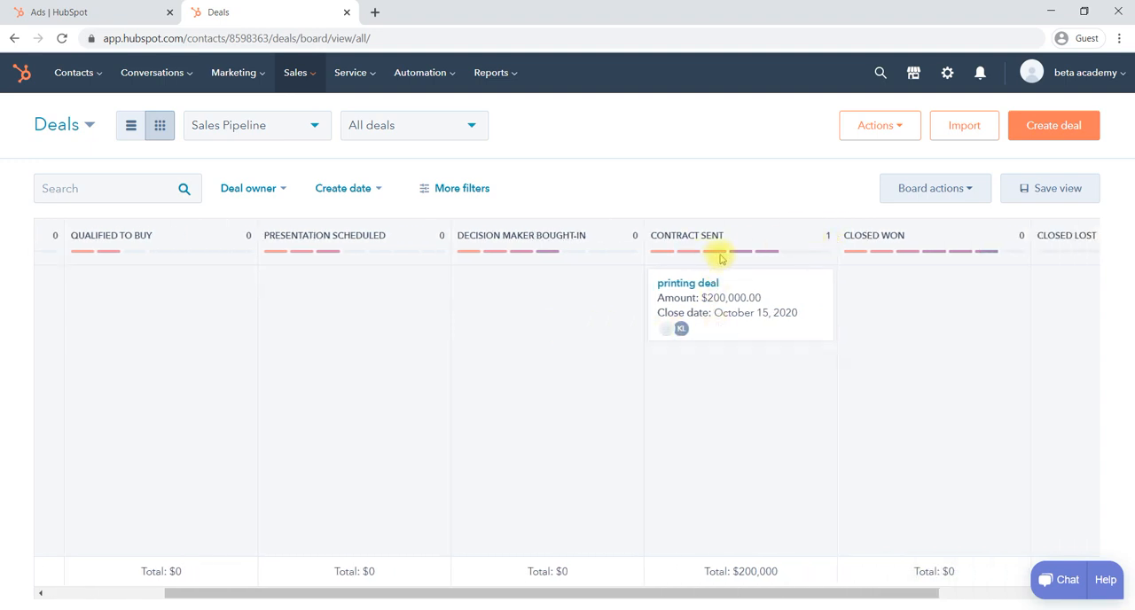
# - Create a second deal named "demo" with the stage Qualified to buy and an amount of 23000
pyautogui.click(1042, 129)
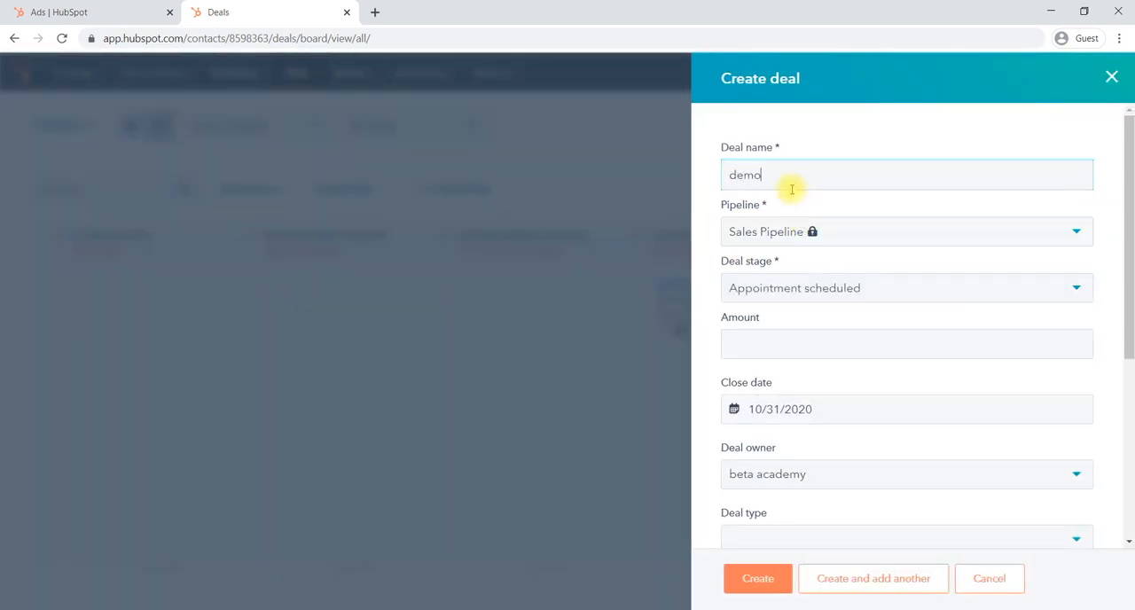
pyautogui.click(816, 289)
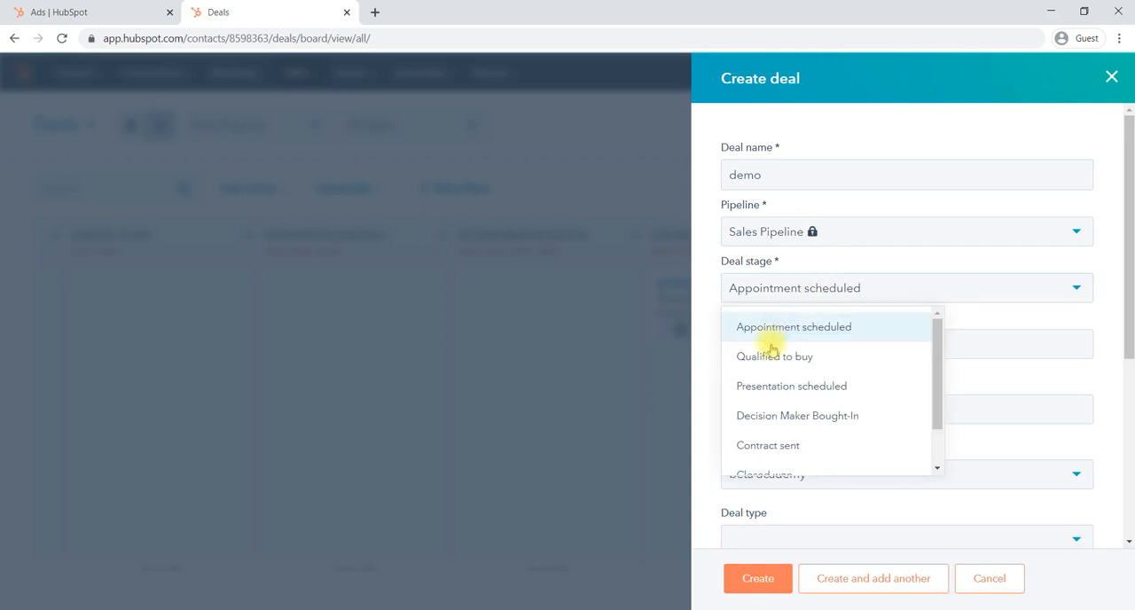
pyautogui.click(770, 358)
pyautogui.click(780, 354)
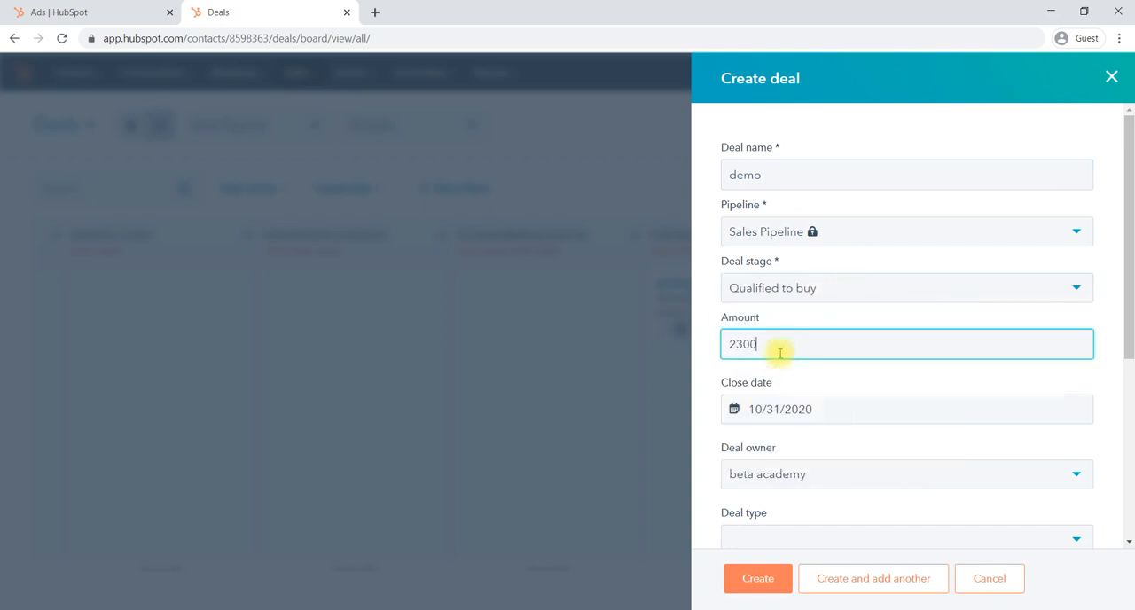
pyautogui.scroll(-2, 864, 479)
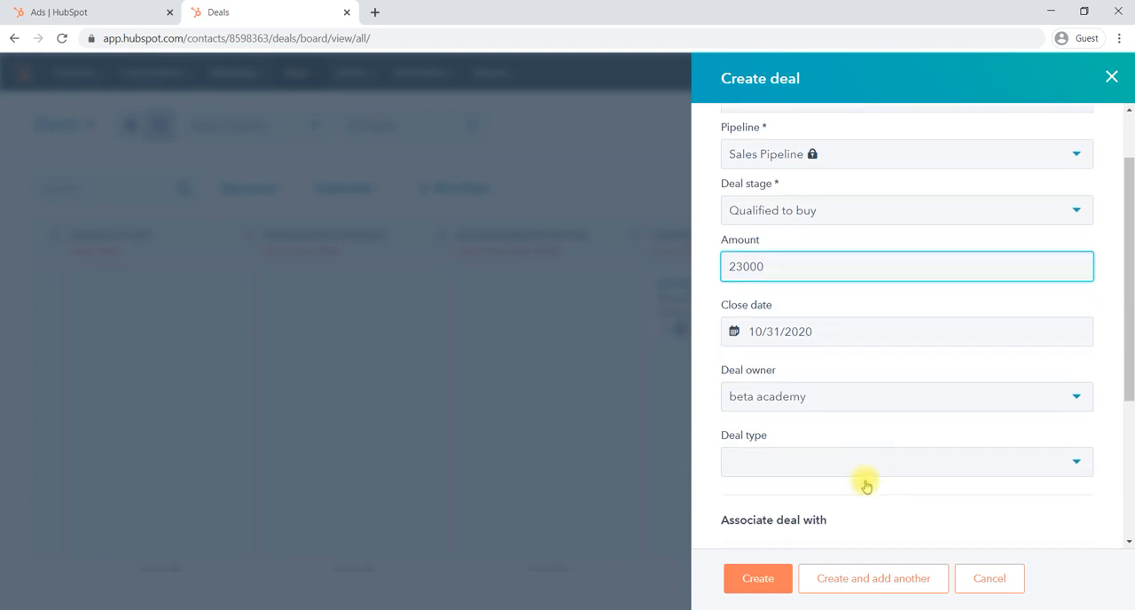
pyautogui.scroll(-3, 810, 444)
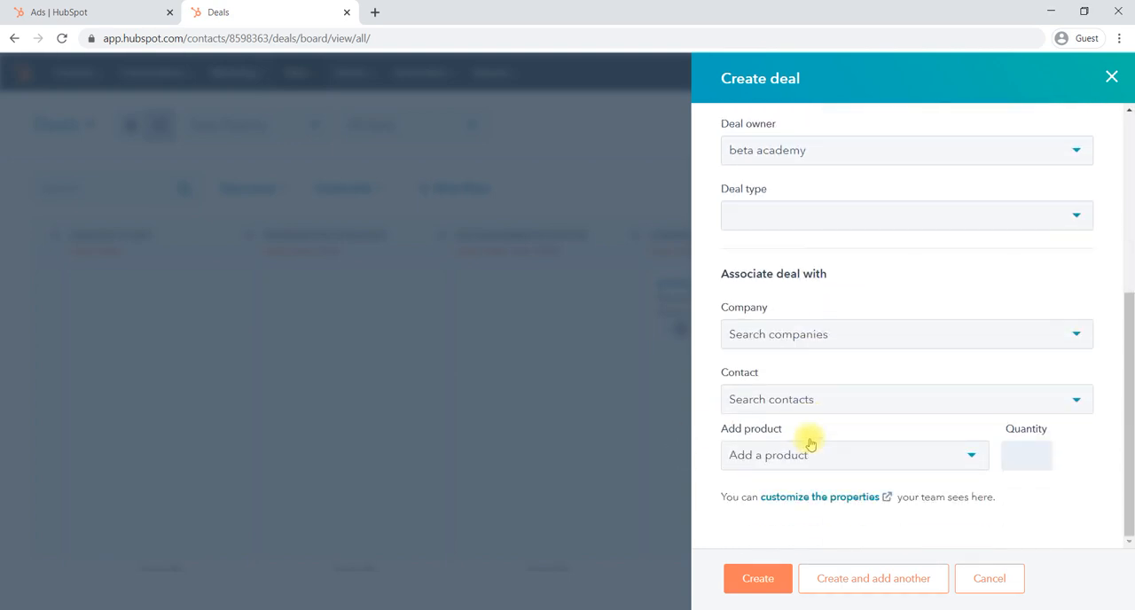
pyautogui.click(755, 578)
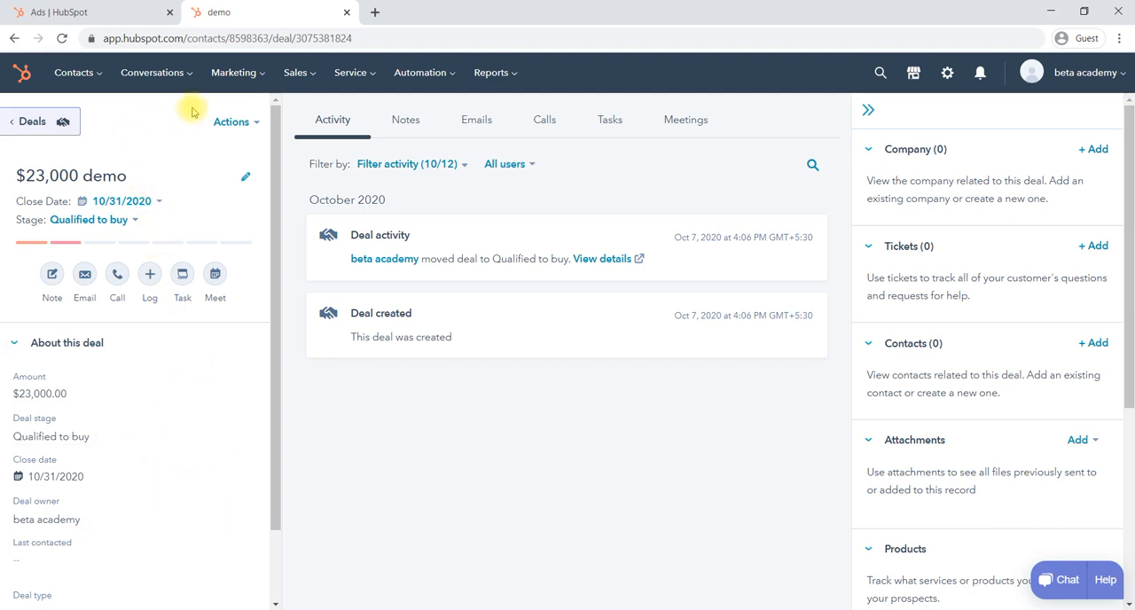
# - Return to the deals board and move the printing deal to the Closed won stage, dismissing the congratulation message
pyautogui.click(302, 74)
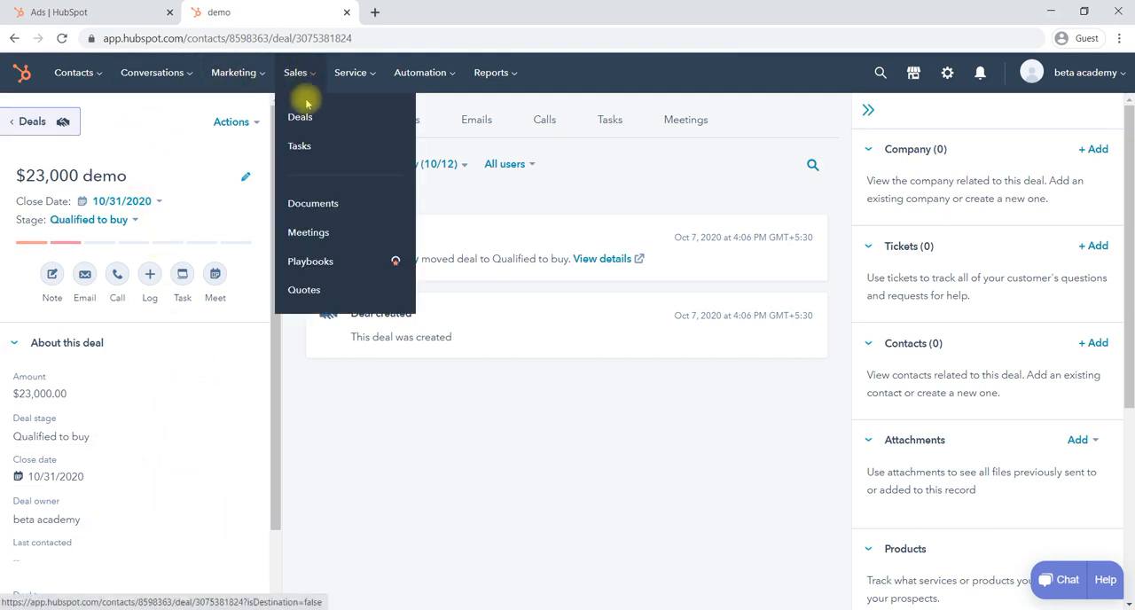
pyautogui.click(307, 112)
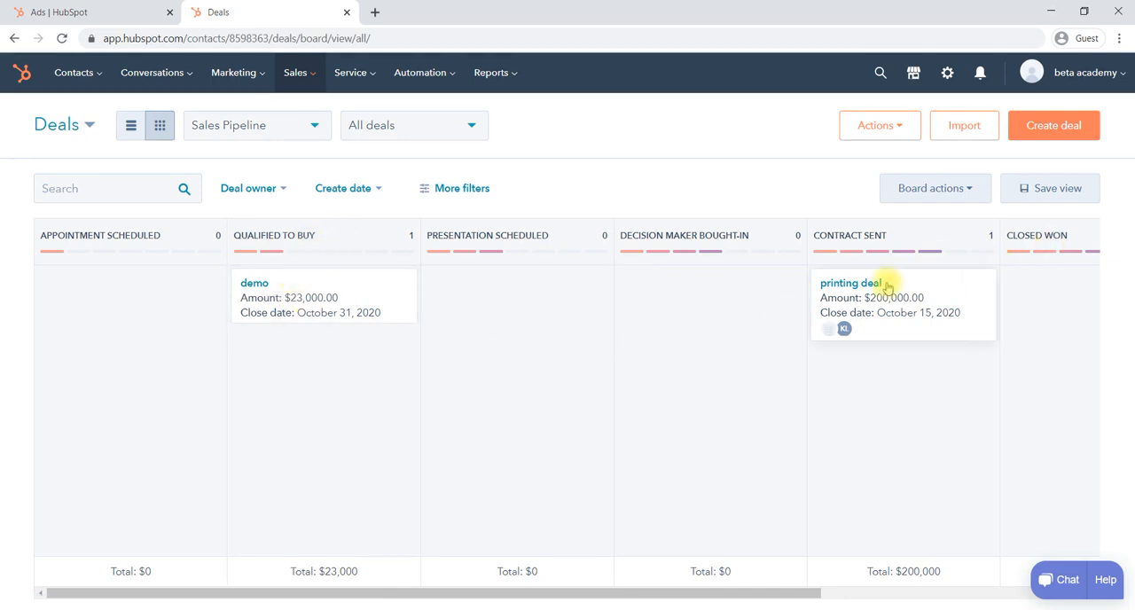
pyautogui.hscroll(5, 930, 300)
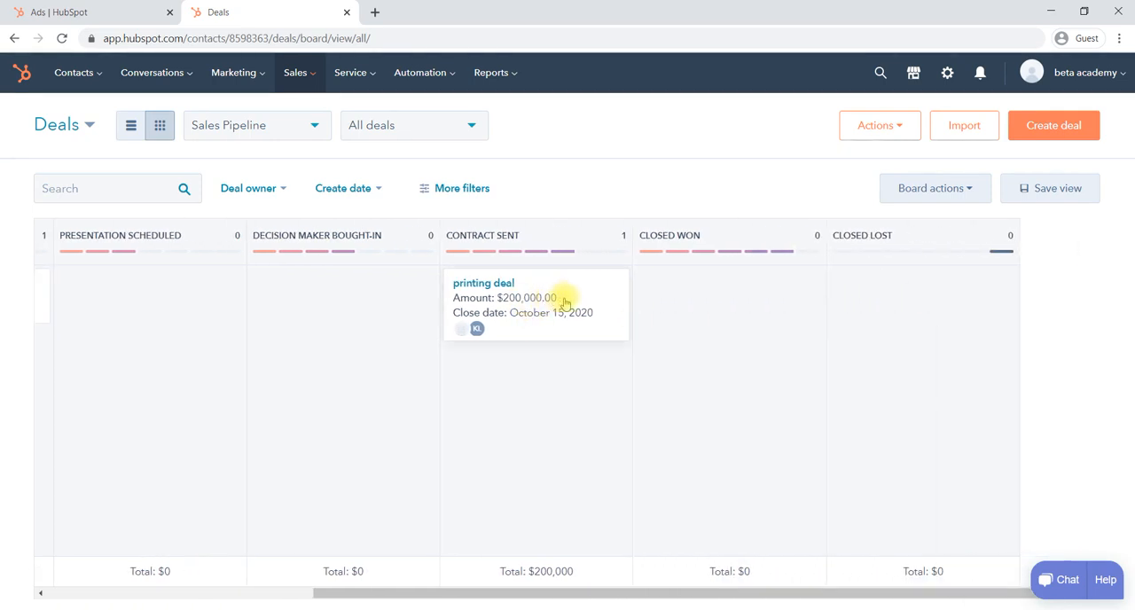
pyautogui.moveTo(562, 301); pyautogui.dragTo(729, 296)
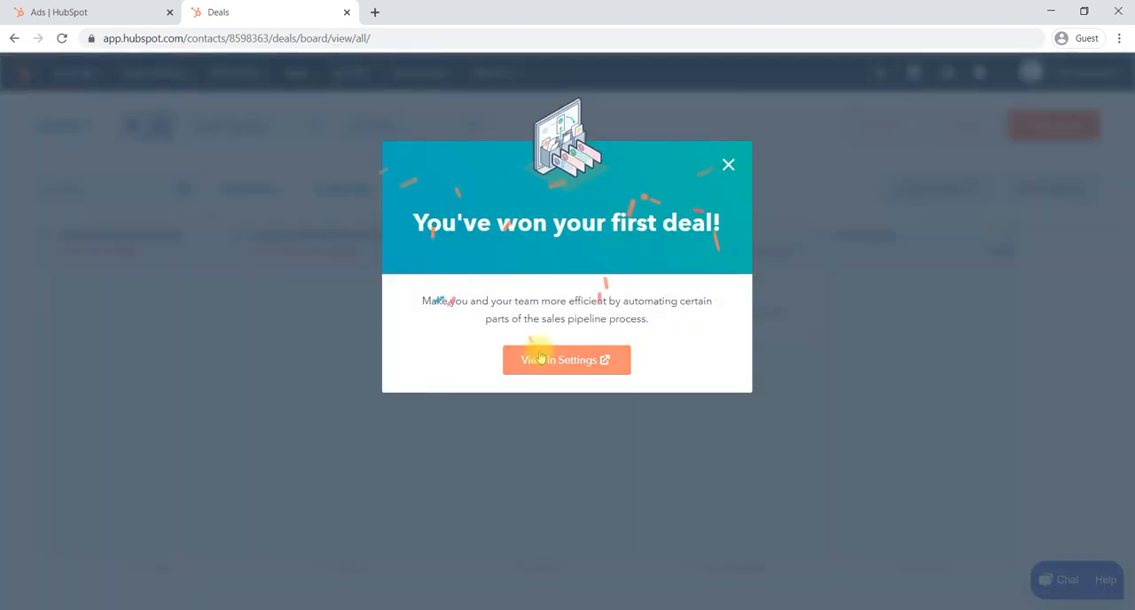
pyautogui.click(727, 165)
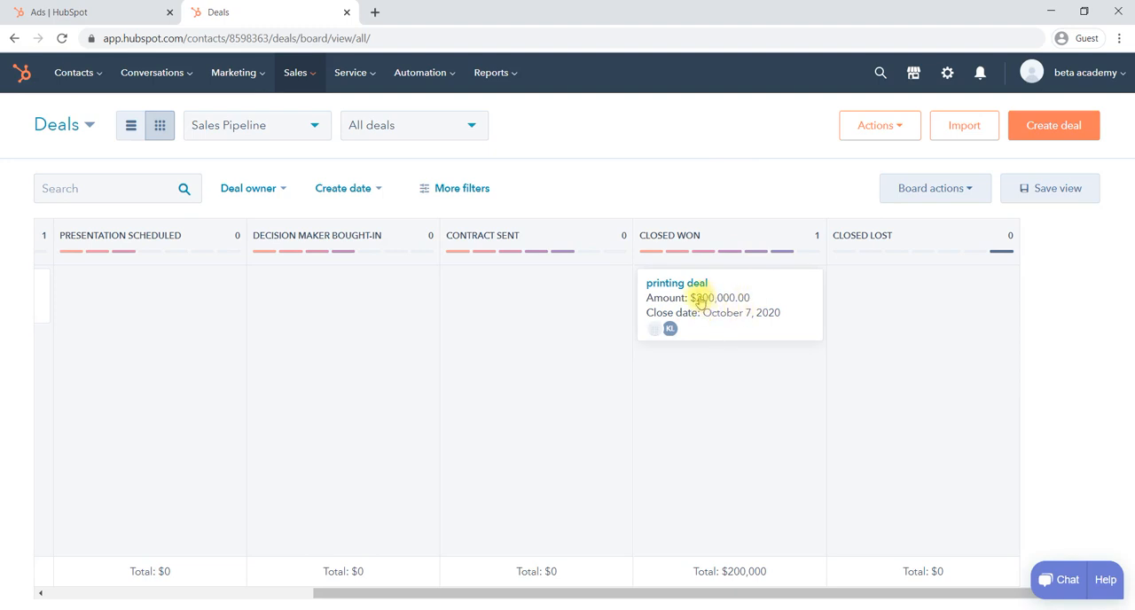
# - Move the printing deal to the Closed lost stage and look over the pipeline's stages
pyautogui.moveTo(699, 298); pyautogui.dragTo(892, 284)
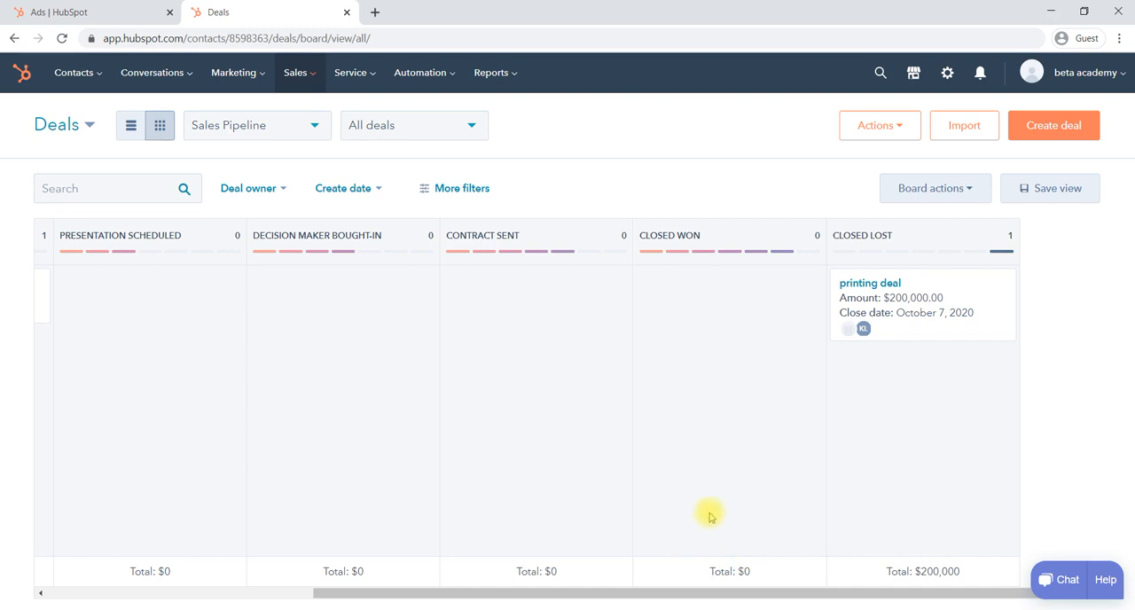
pyautogui.hscroll(-10, 600, 459)
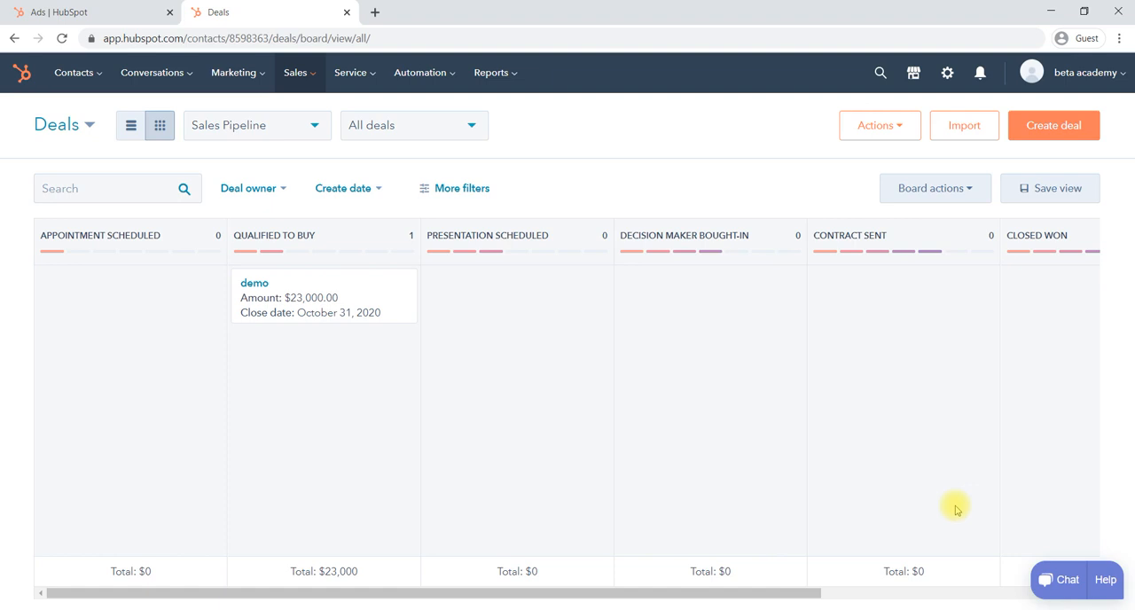
pyautogui.hscroll(3, 957, 510)
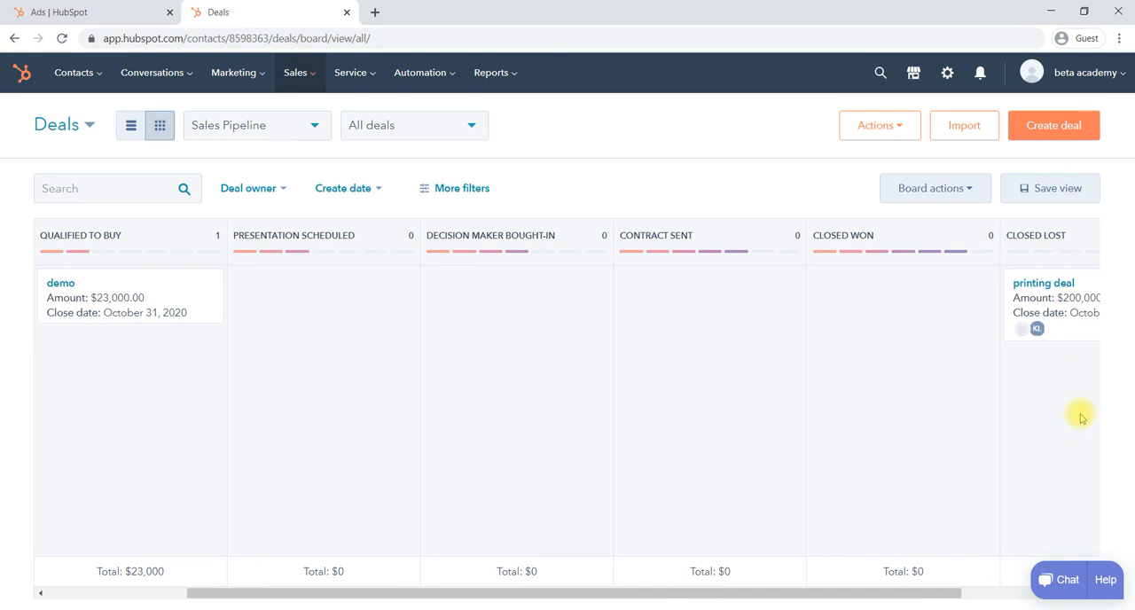
pyautogui.hscroll(-3, 740, 405)
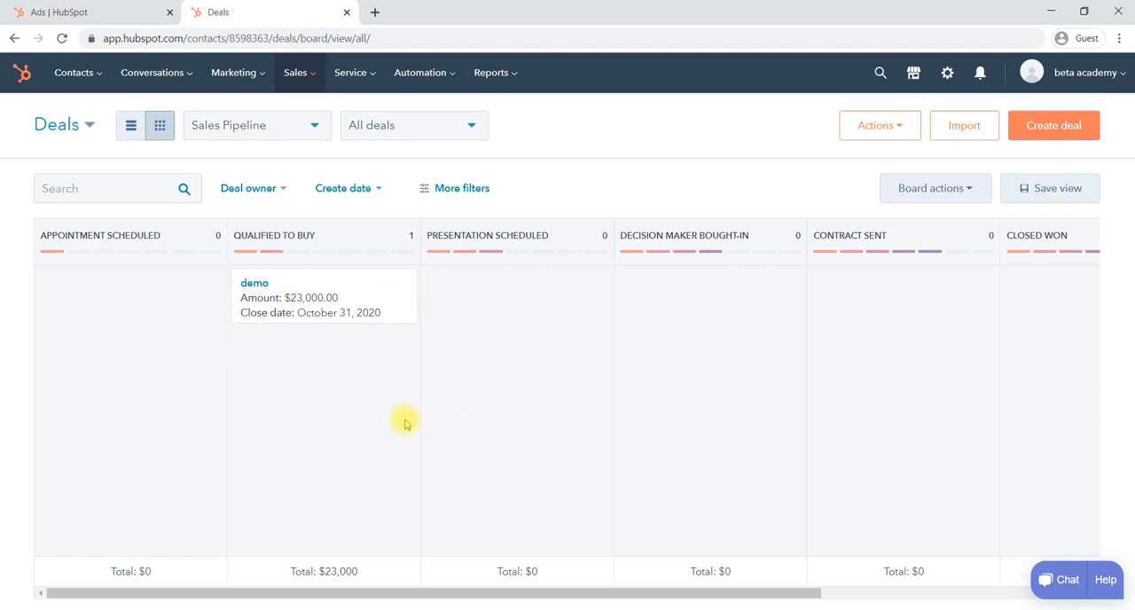
# - Examine the options of the deals board's Create date and Deal owner filters without applying any of them
pyautogui.click(312, 82)
pyautogui.click(312, 84)
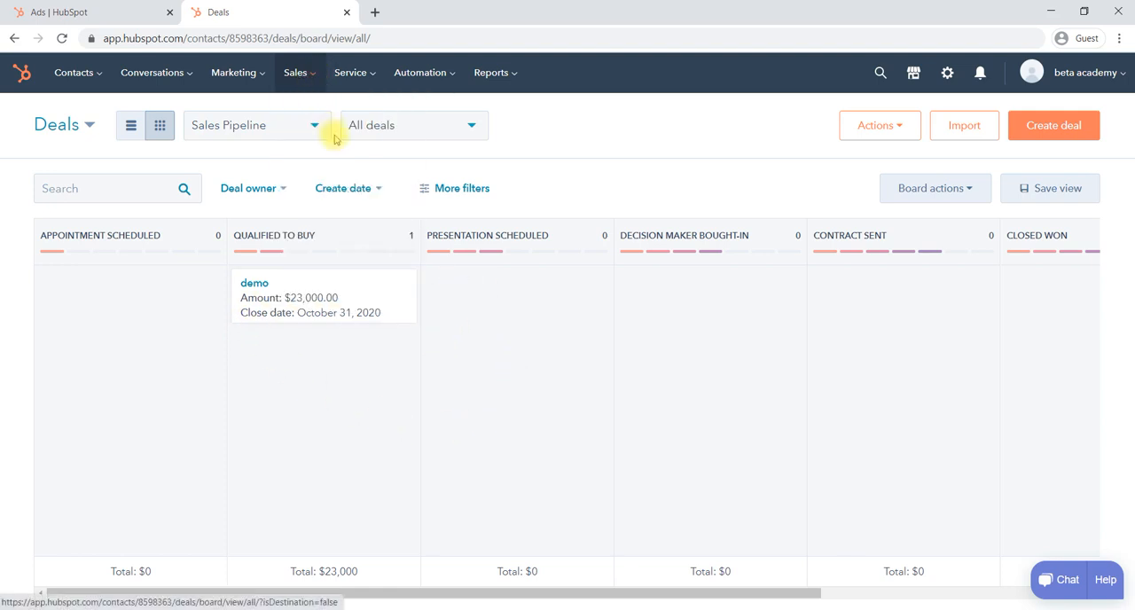
pyautogui.click(378, 191)
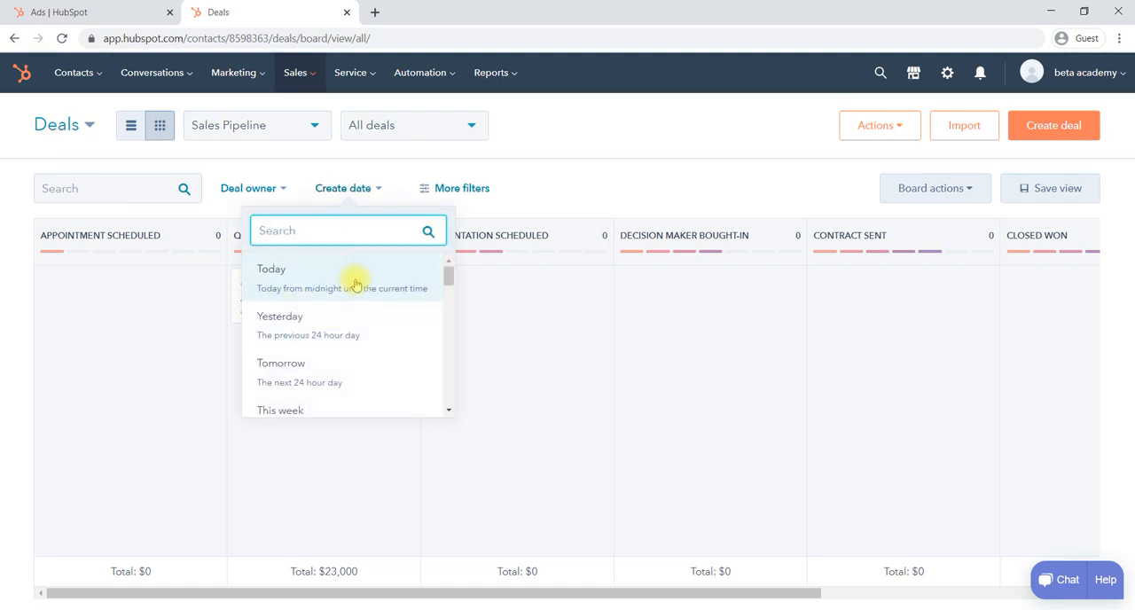
pyautogui.scroll(-5, 363, 384)
pyautogui.scroll(-2, 362, 382)
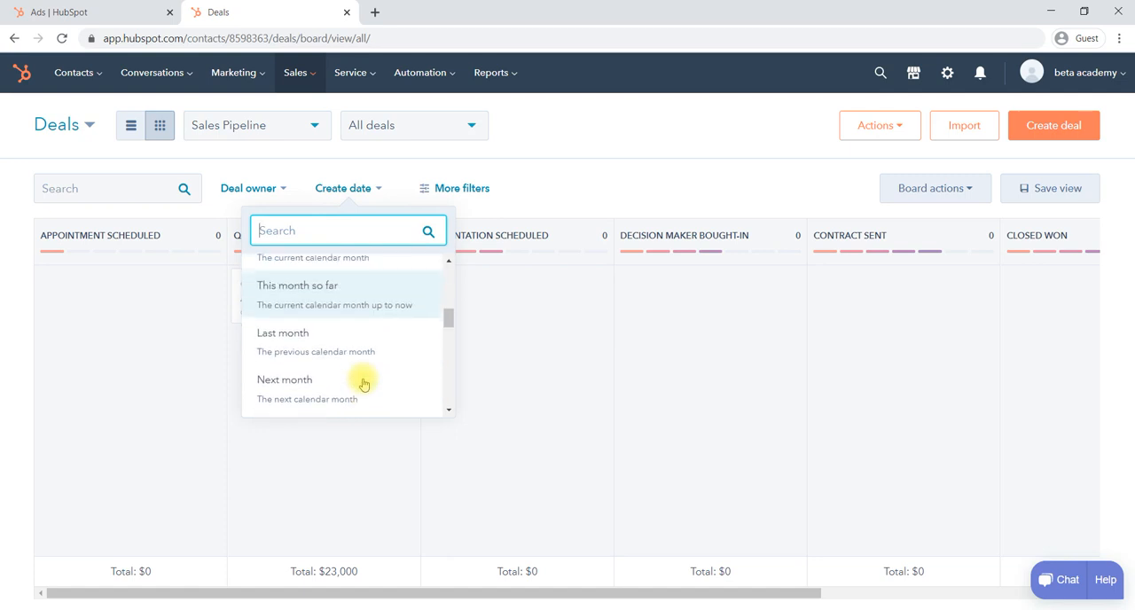
pyautogui.click(547, 187)
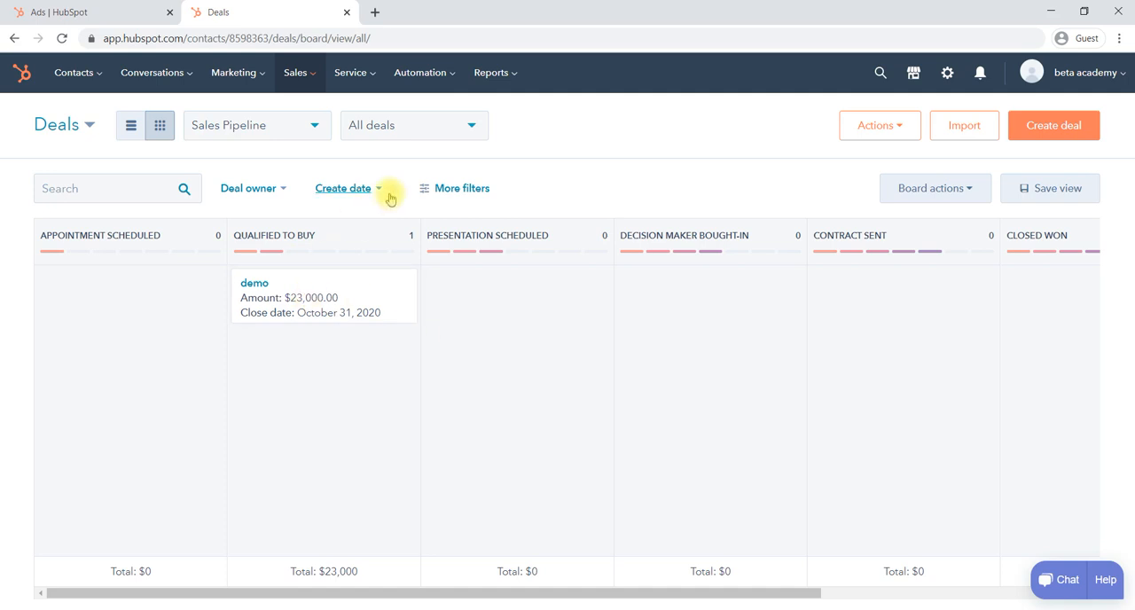
pyautogui.click(286, 190)
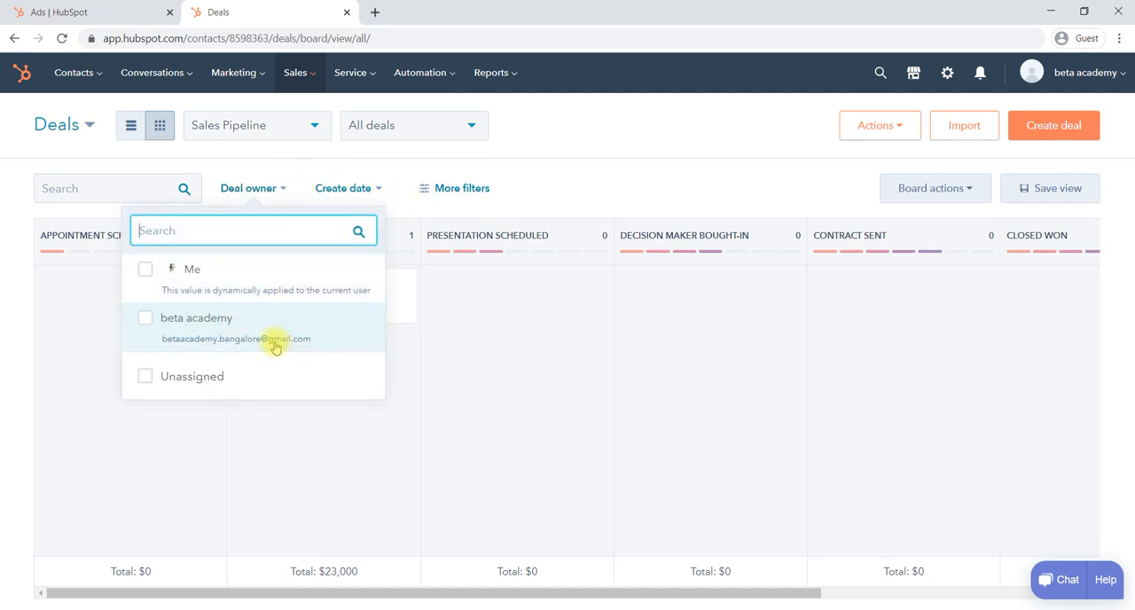
pyautogui.click(494, 349)
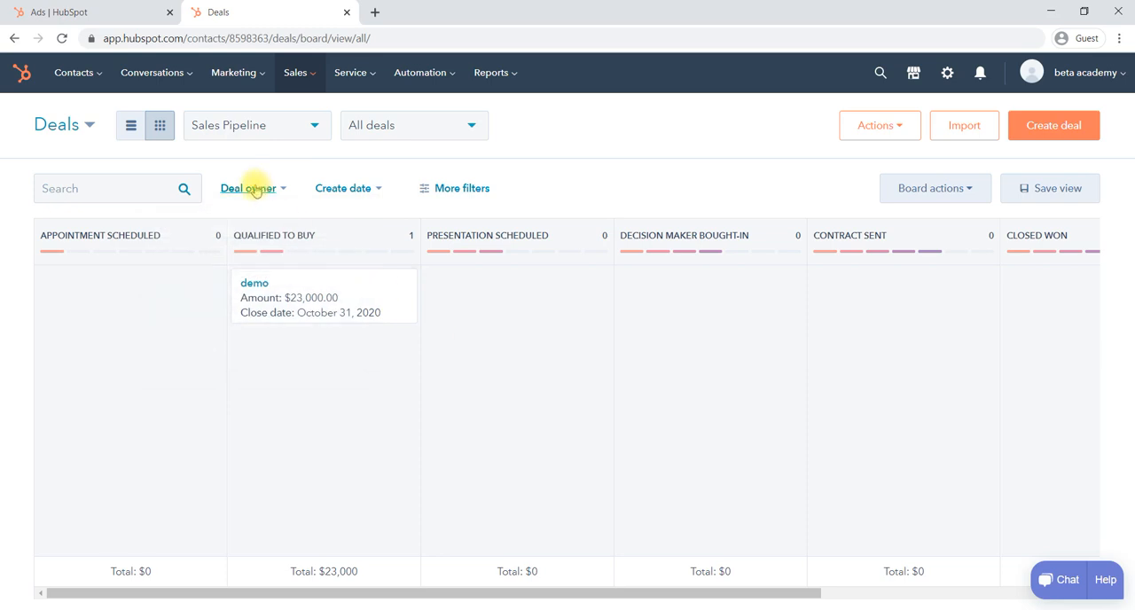
# - View the deals as a list, return to the board view and look across the pipeline's stages
pyautogui.click(132, 130)
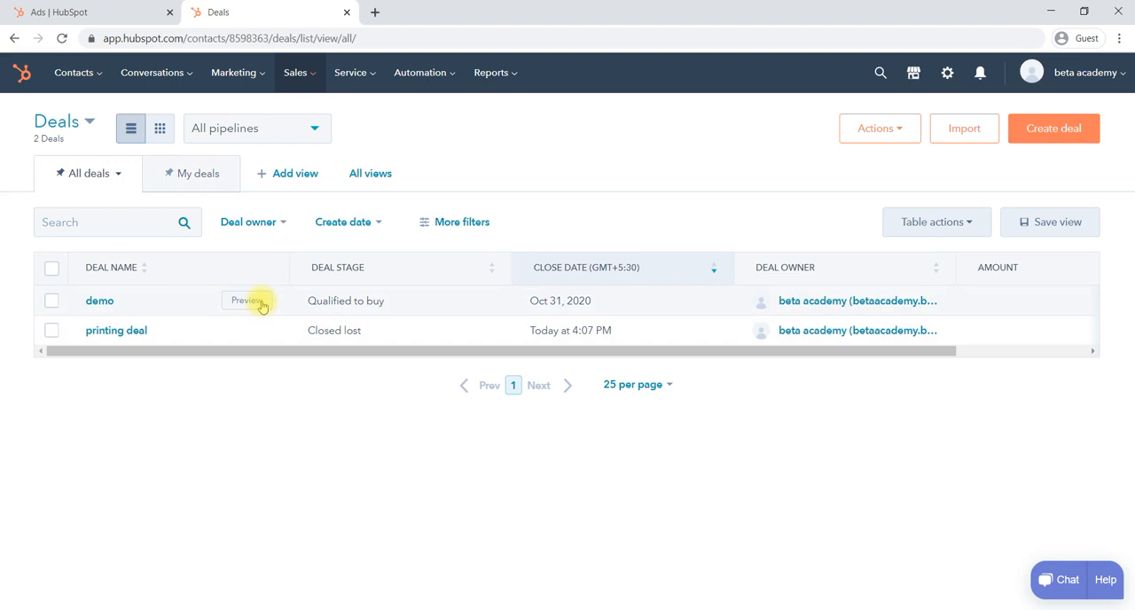
pyautogui.click(160, 130)
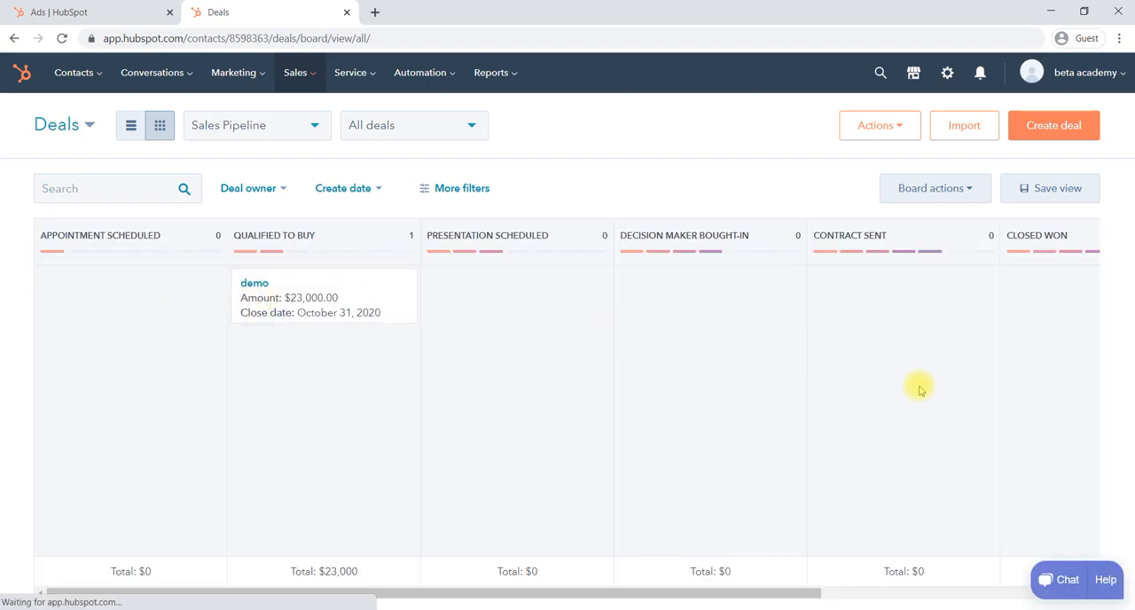
pyautogui.hscroll(5, 920, 391)
pyautogui.hscroll(-5, 920, 390)
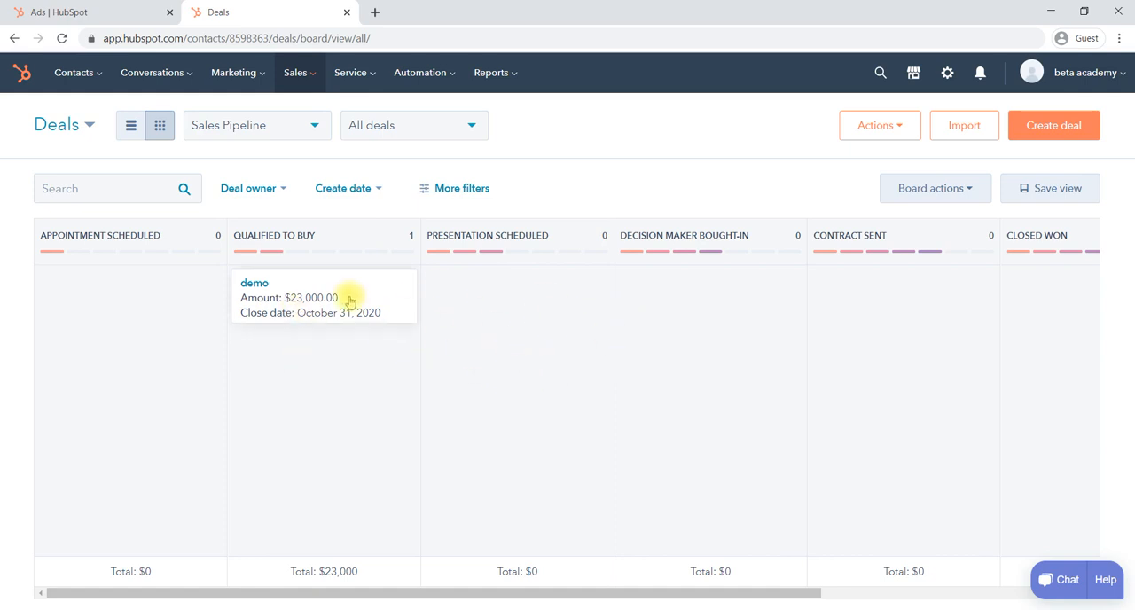
# - Open the record of the "demo" deal to review its details, then return to the deals overview
pyautogui.click(256, 284)
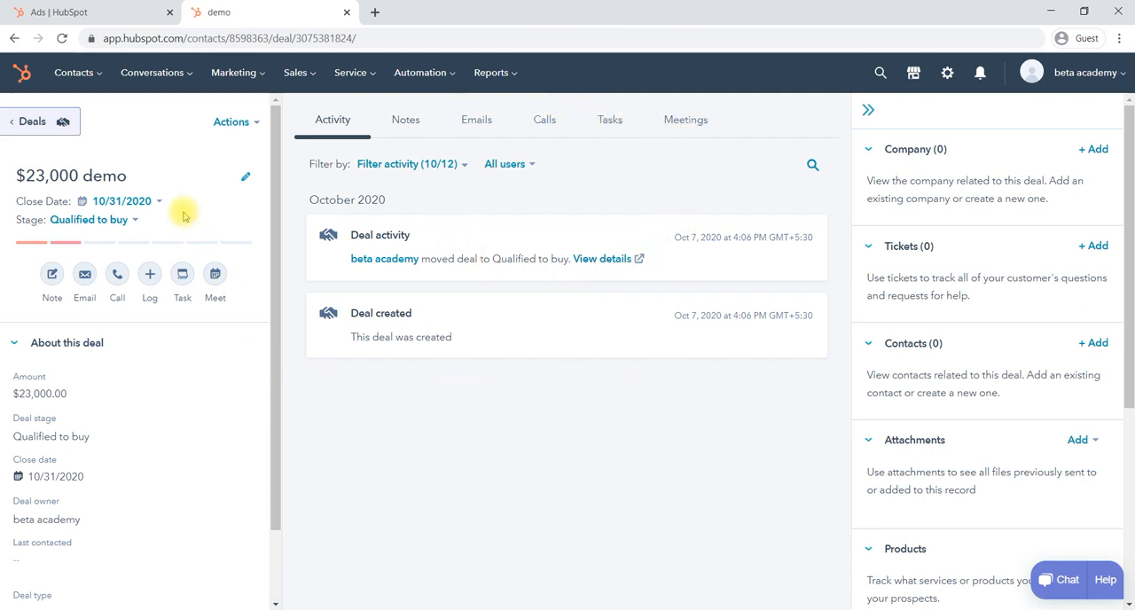
pyautogui.click(302, 74)
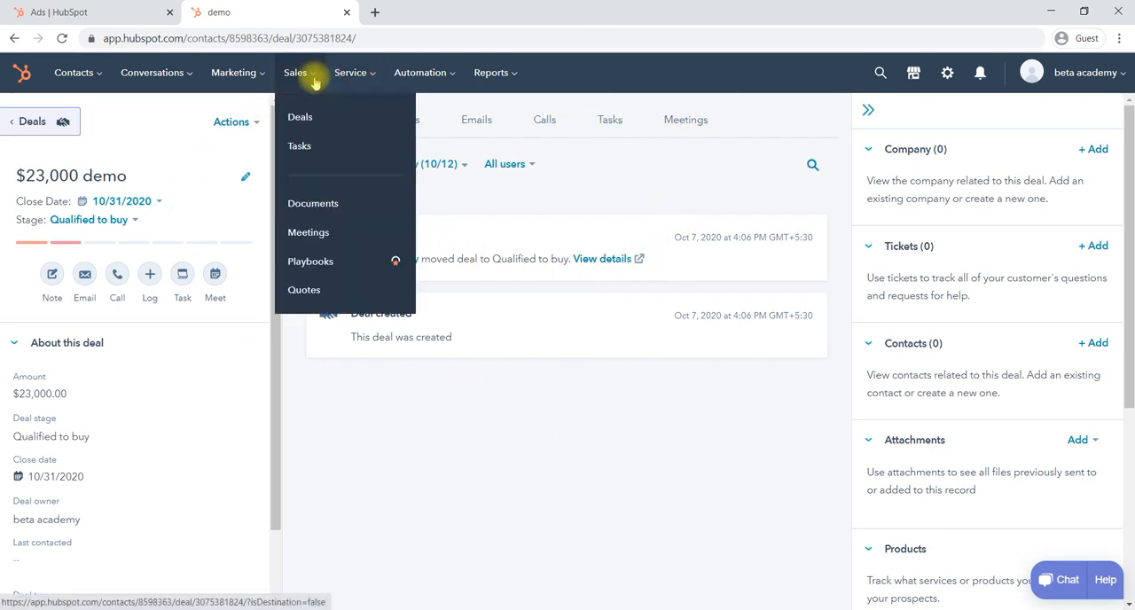
pyautogui.click(323, 128)
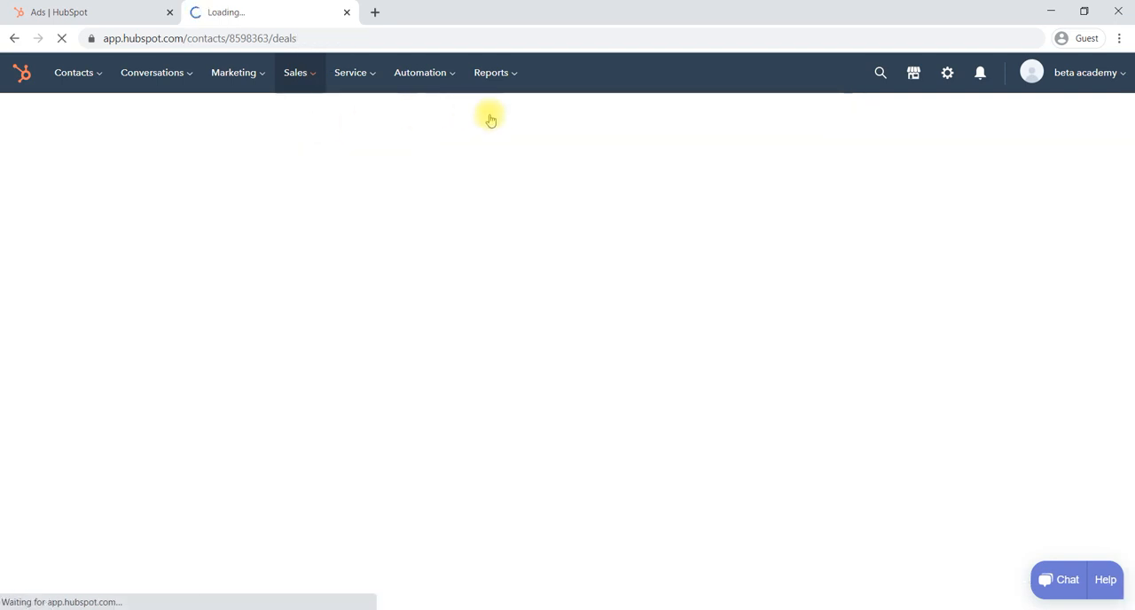